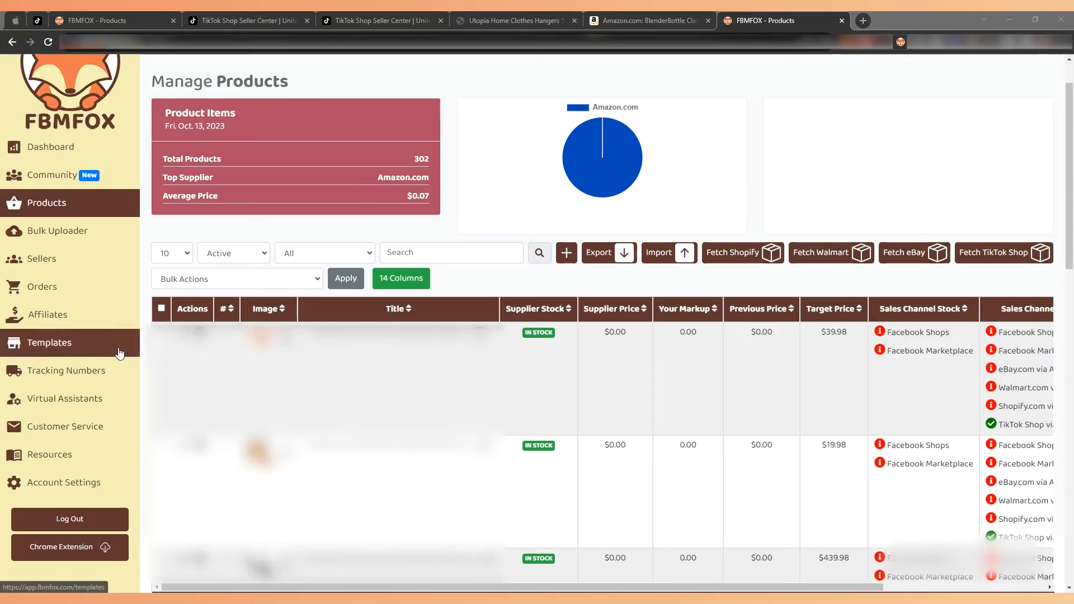
# Create a new template in FBMFOX and name it "TikTok Shops Default".
pyautogui.click(50, 398)
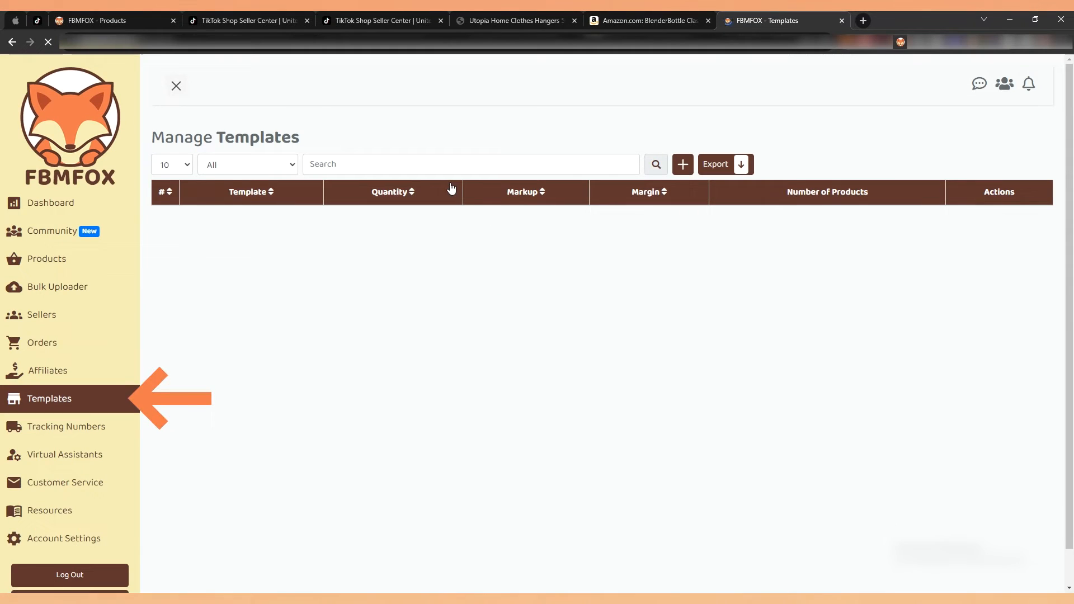
pyautogui.click(683, 164)
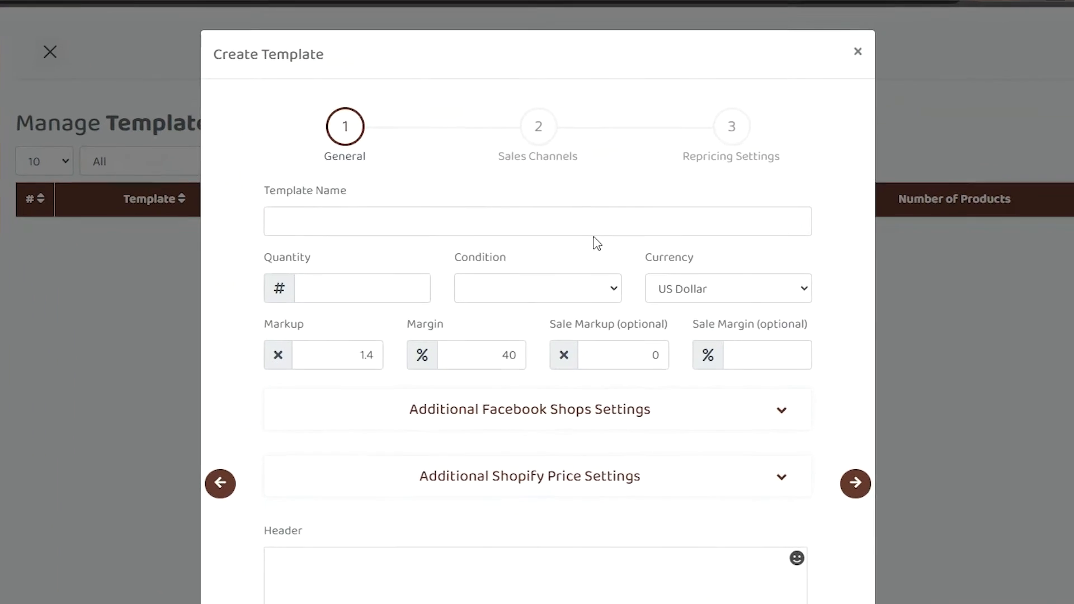
pyautogui.click(567, 212)
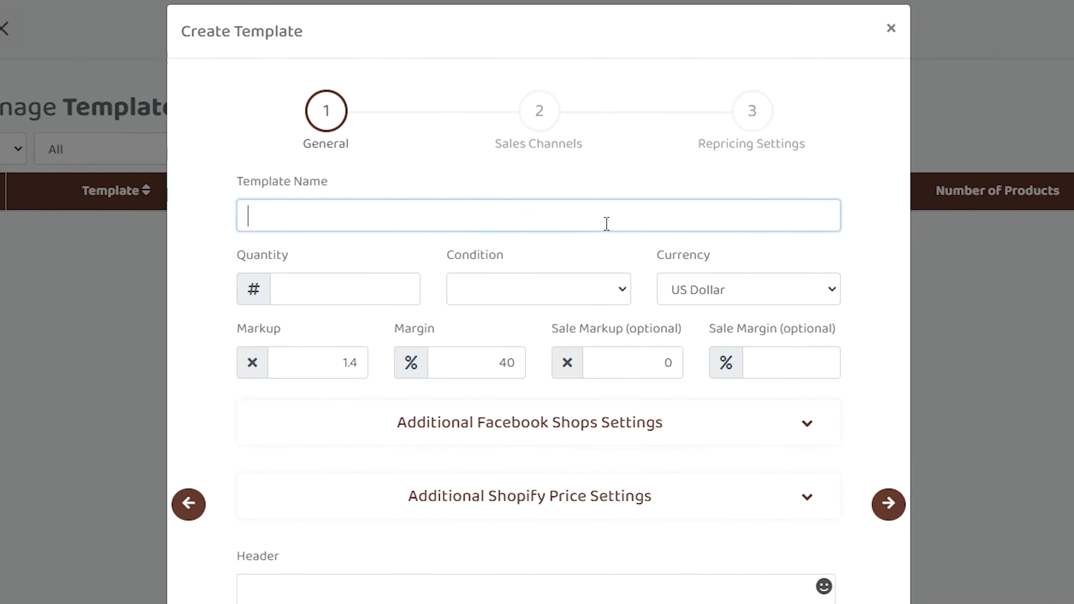
pyautogui.write('TikTok Shops')
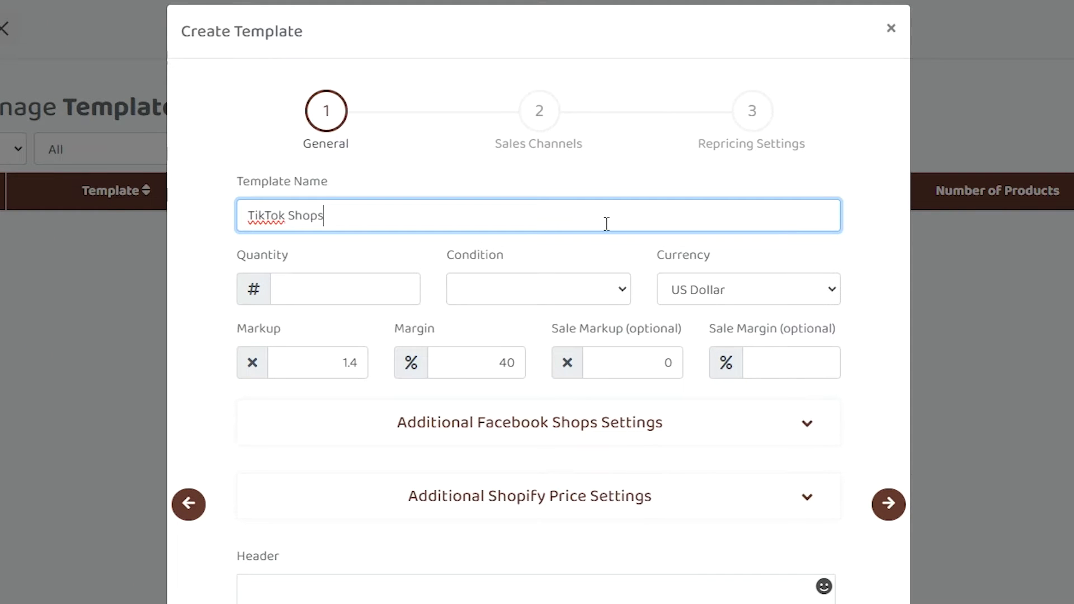
pyautogui.press('Tab')
pyautogui.click(577, 221)
# Set the template's quantity to 10 and its condition to New.
pyautogui.click(419, 278)
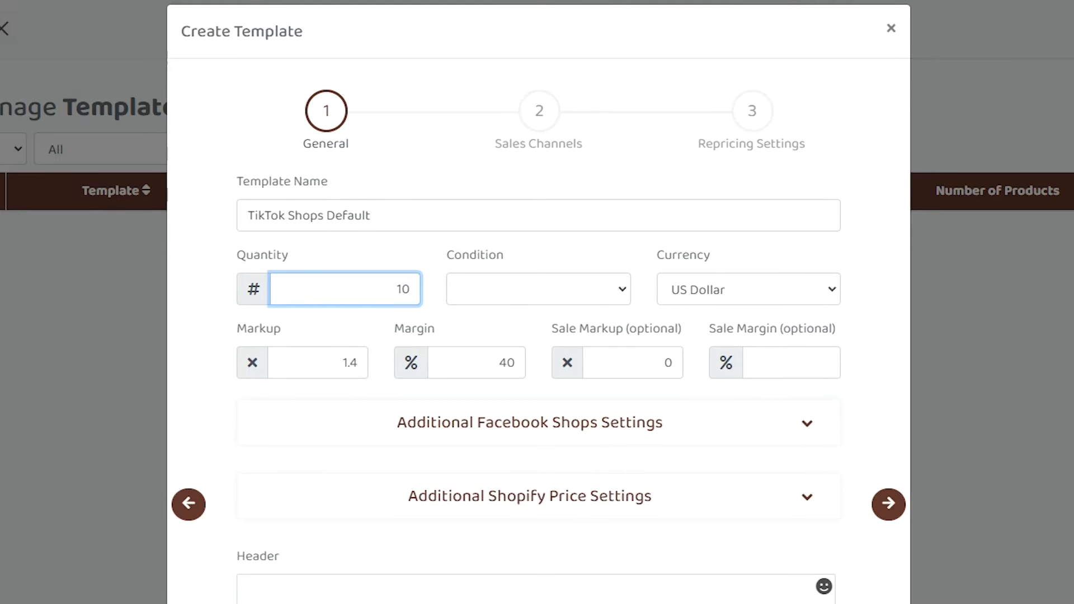
pyautogui.click(513, 290)
pyautogui.click(475, 331)
# Set the template's margin to 100 percent.
pyautogui.scroll(-2, 771, 289)
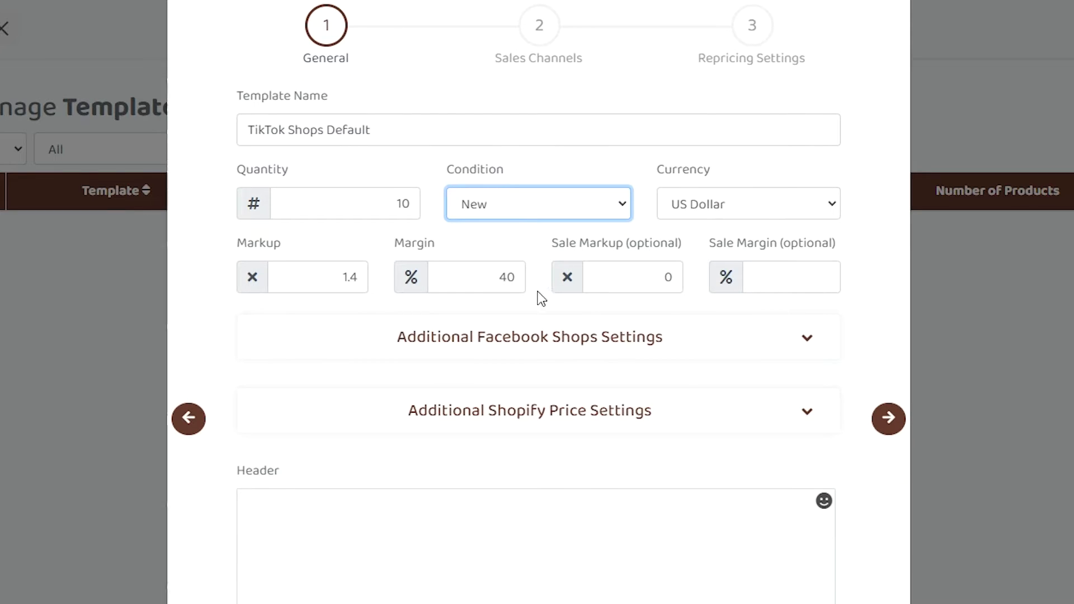
pyautogui.doubleClick(477, 289)
pyautogui.write('100')
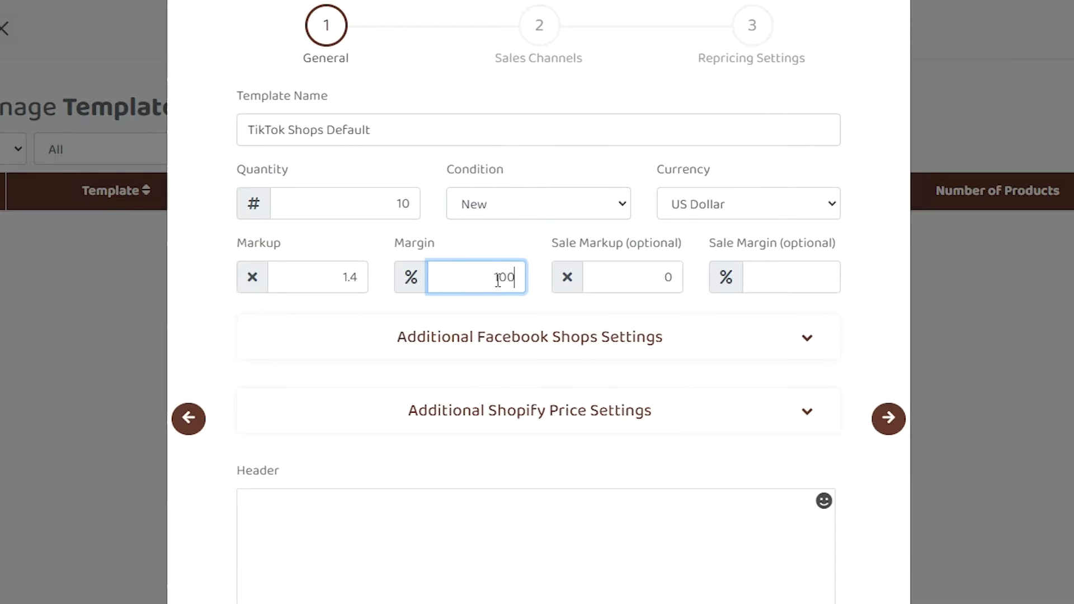
pyautogui.click(523, 262)
# Enter "Thanks for Visiting my TikTok Store" as the template's header text.
pyautogui.scroll(-3, 554, 235)
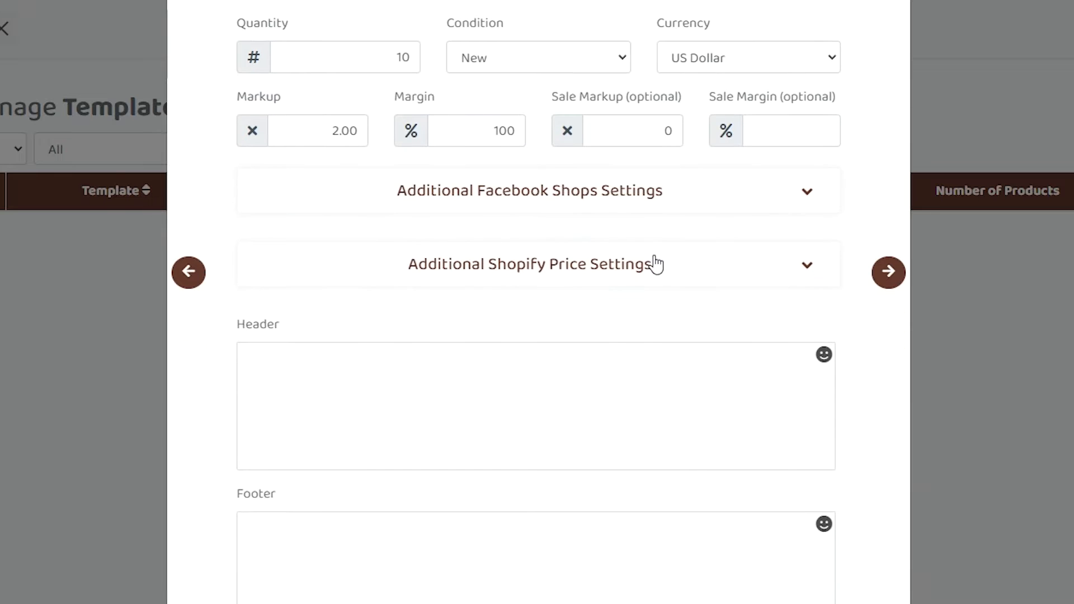
pyautogui.click(568, 468)
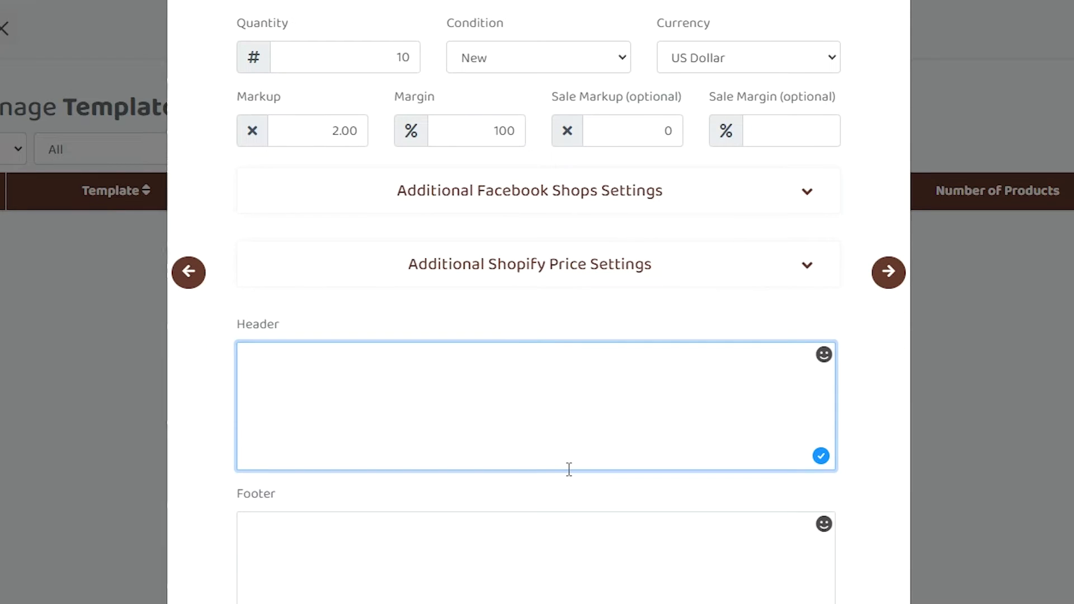
pyautogui.write('Thanks fo')
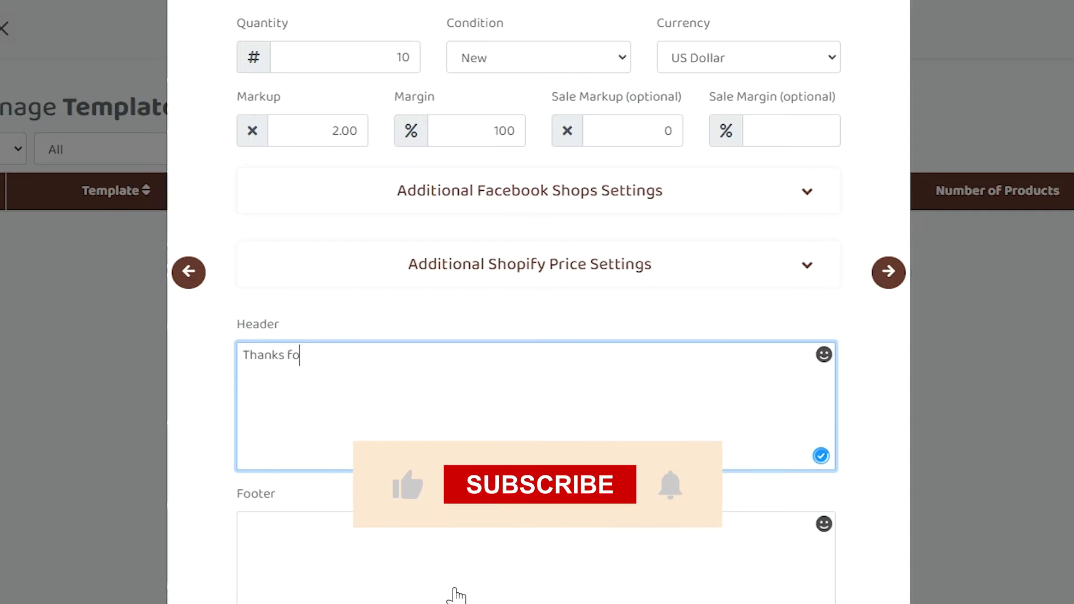
pyautogui.write('r Visiting my TikT')
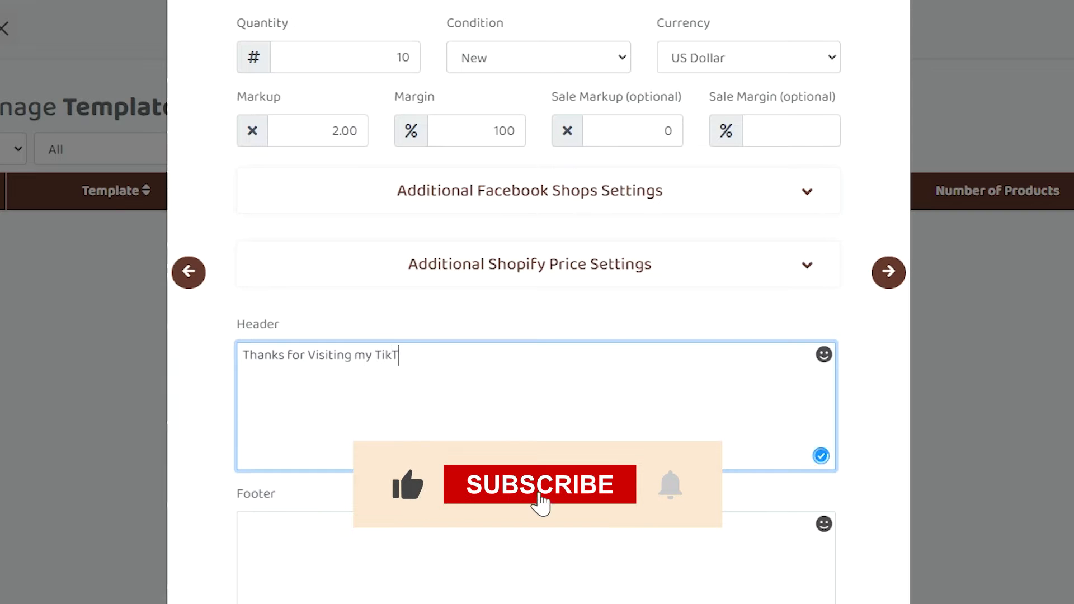
pyautogui.write('ok Store')
# Enter "Have a nice evening!" as the template's footer text.
pyautogui.click(666, 556)
pyautogui.scroll(-3, 666, 556)
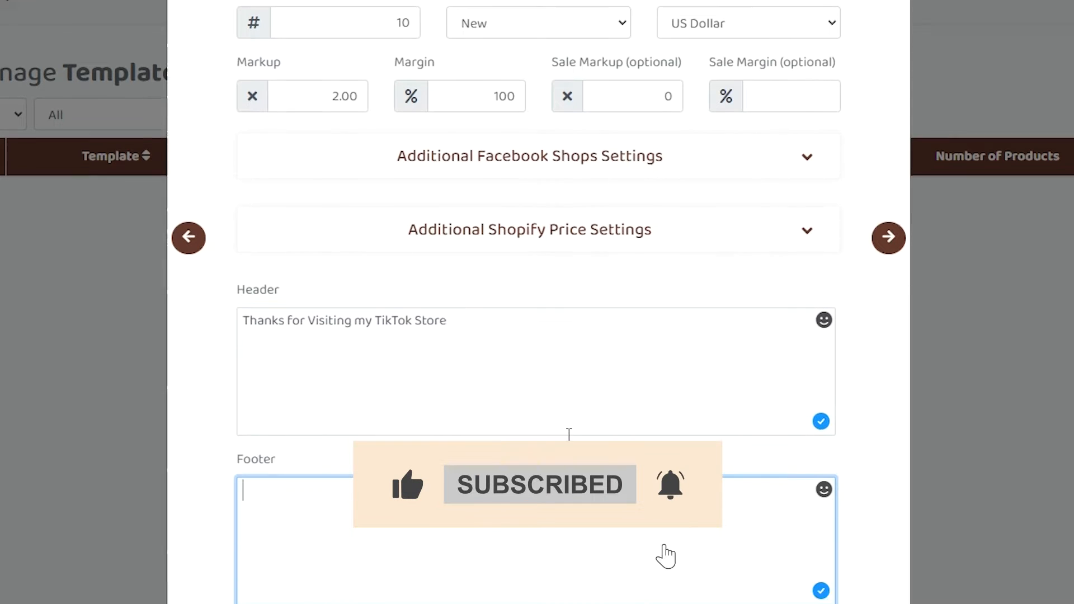
pyautogui.write('Have a nice ')
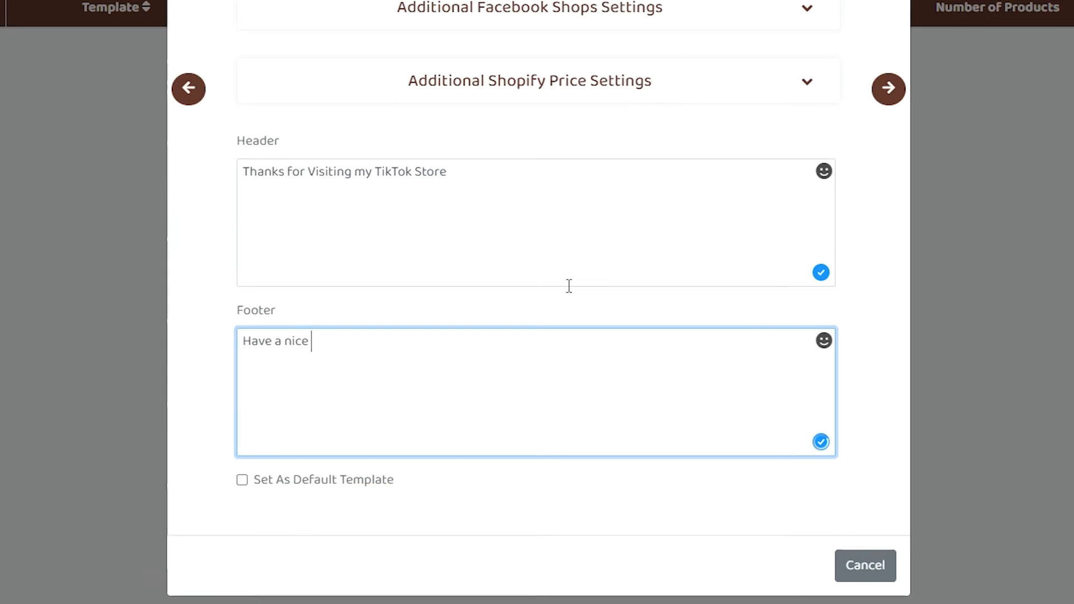
pyautogui.write('evening?')
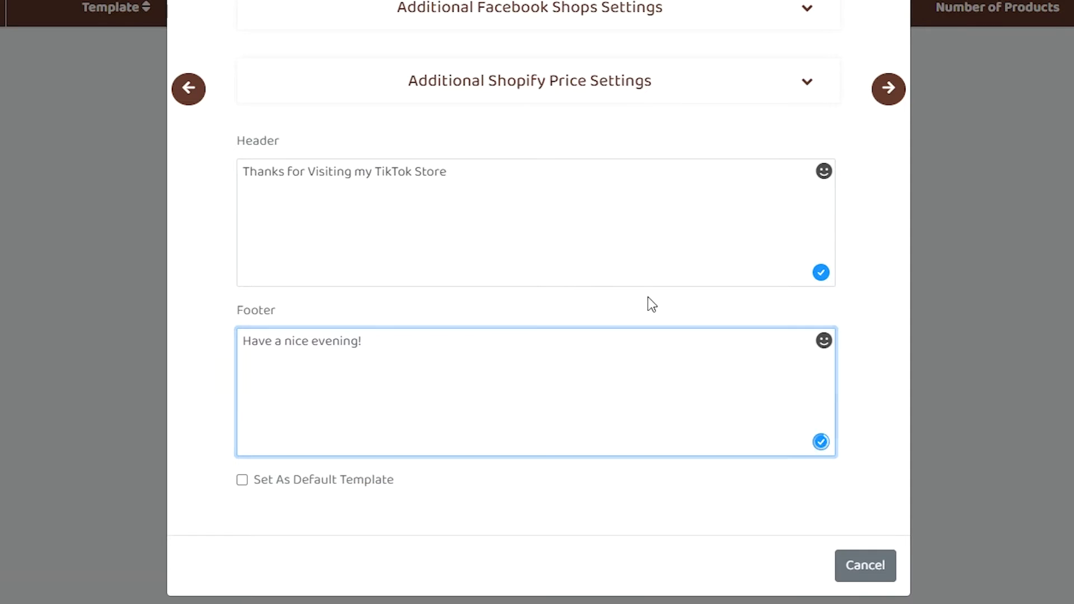
# Enable TikTok Shops via API as the template's sales channel and continue to the TikTok Shop settings.
pyautogui.click(647, 299)
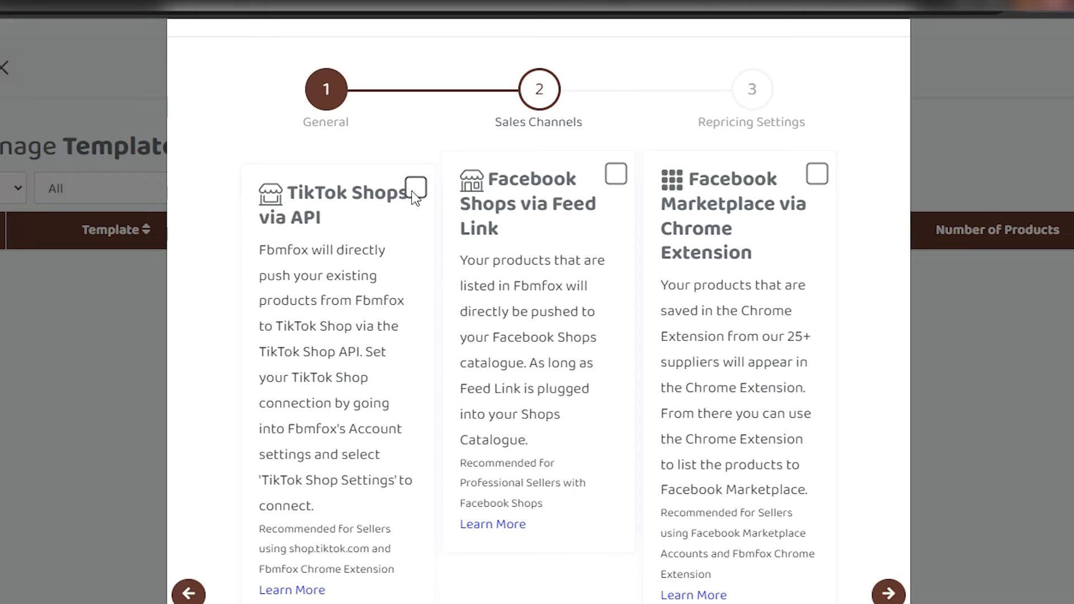
pyautogui.click(415, 189)
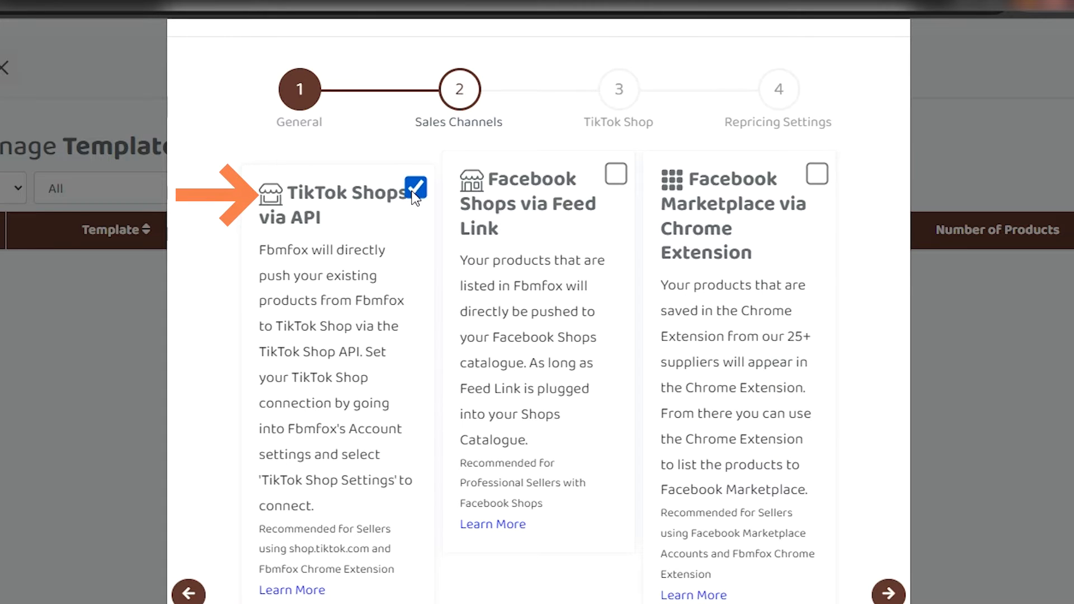
pyautogui.click(888, 592)
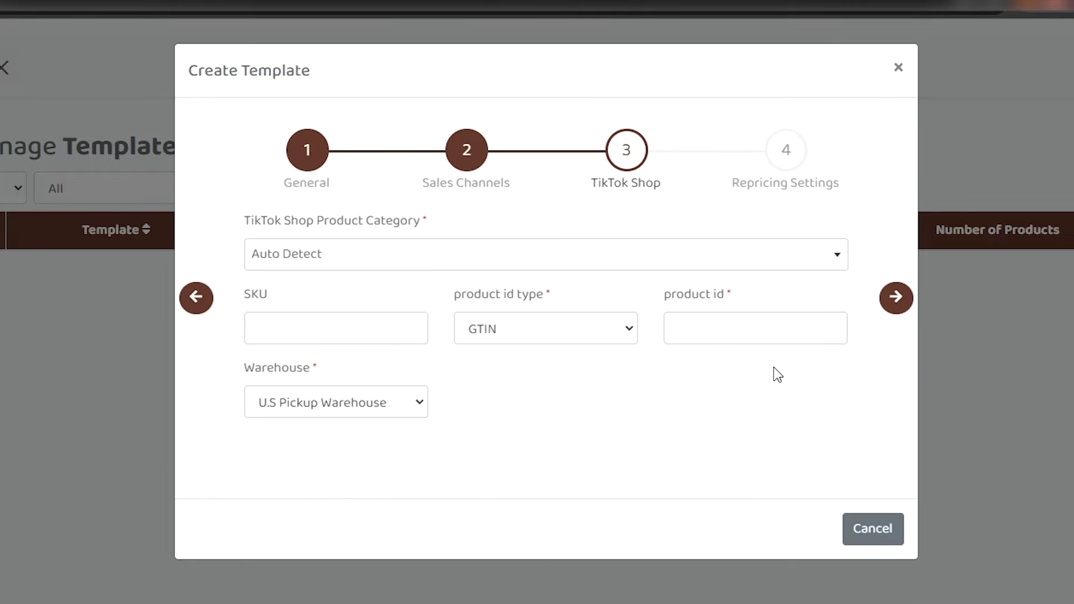
# Review the product category and warehouse choices, keeping Auto Detect and U.S Pickup Warehouse.
pyautogui.click(601, 263)
pyautogui.click(601, 263)
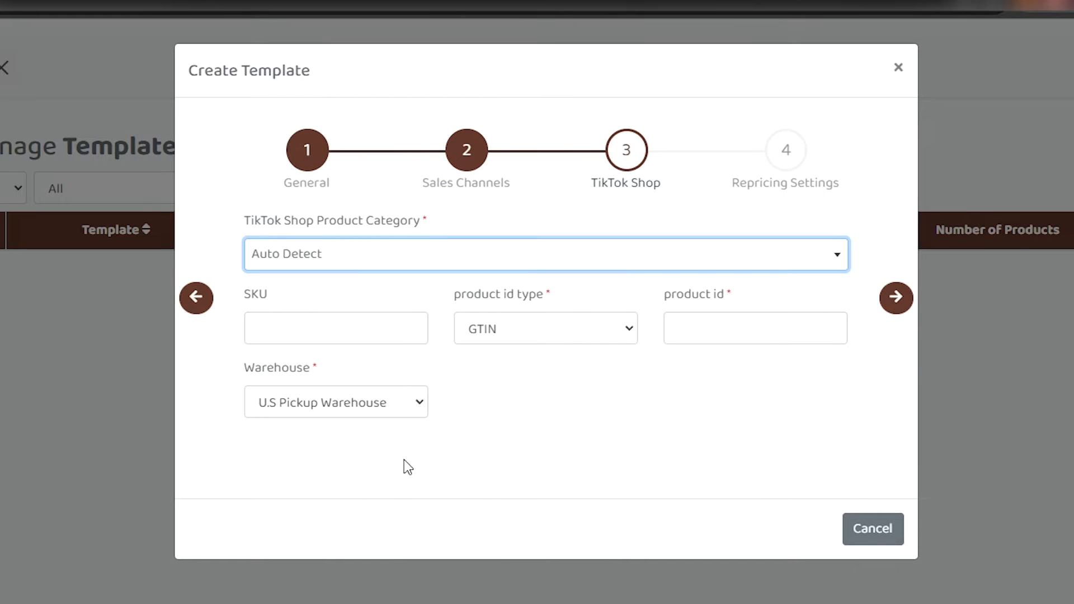
pyautogui.click(389, 411)
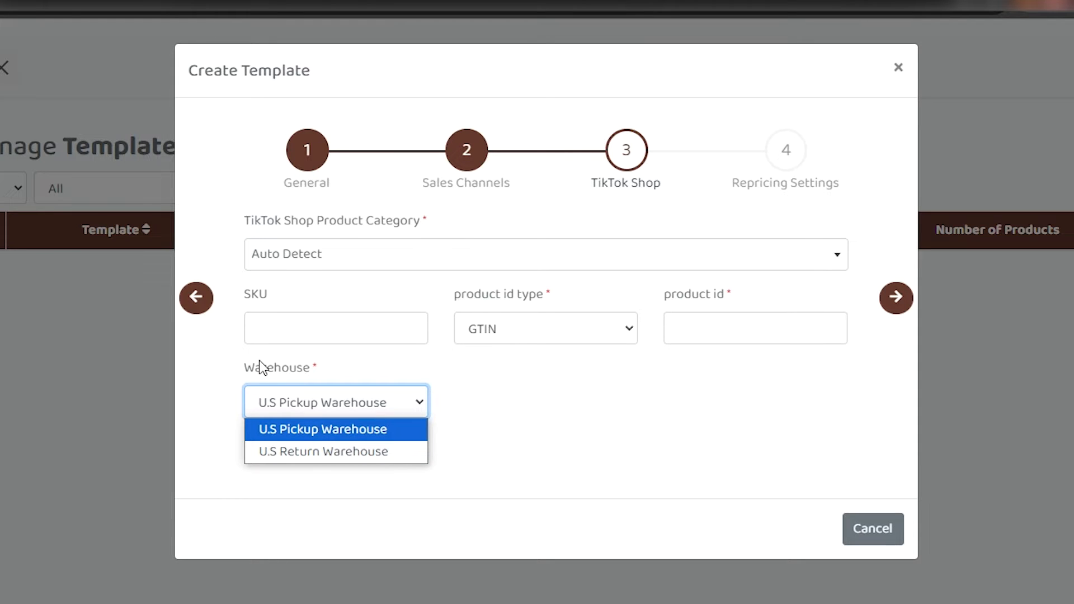
pyautogui.click(694, 423)
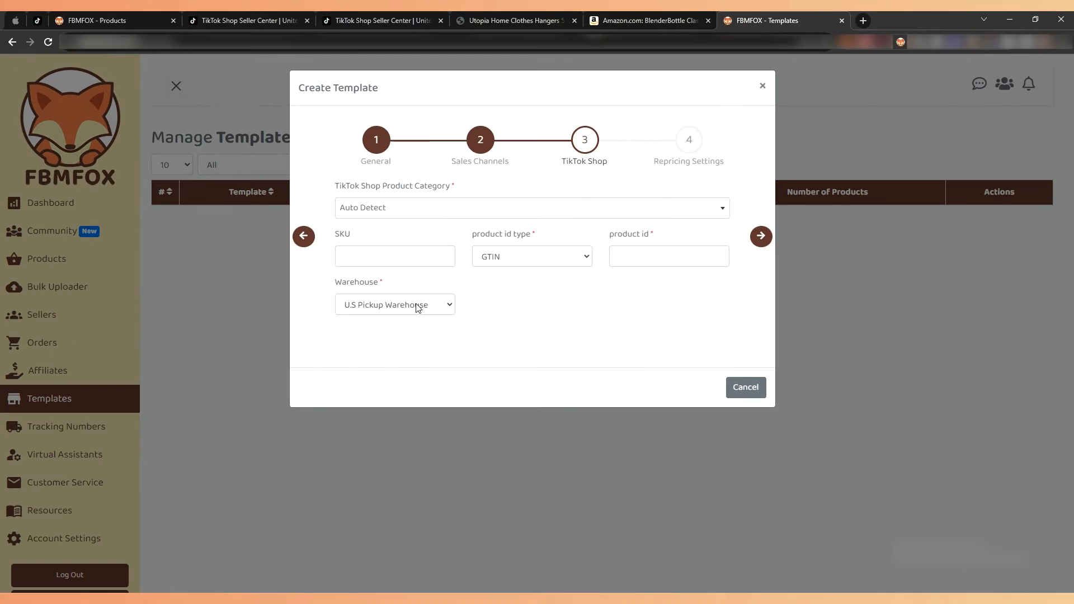
# Switch to TikTok Shop Seller Center and check the warehouse name in the Shipping Templates list.
pyautogui.click(239, 12)
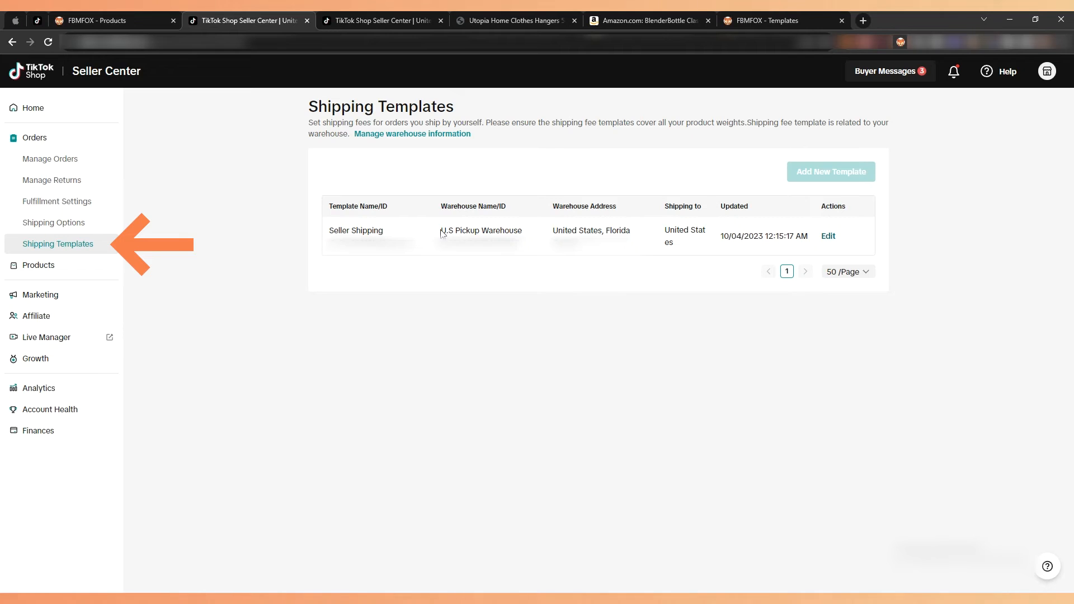
pyautogui.tripleClick(454, 207)
pyautogui.moveTo(446, 229); pyautogui.dragTo(530, 233)
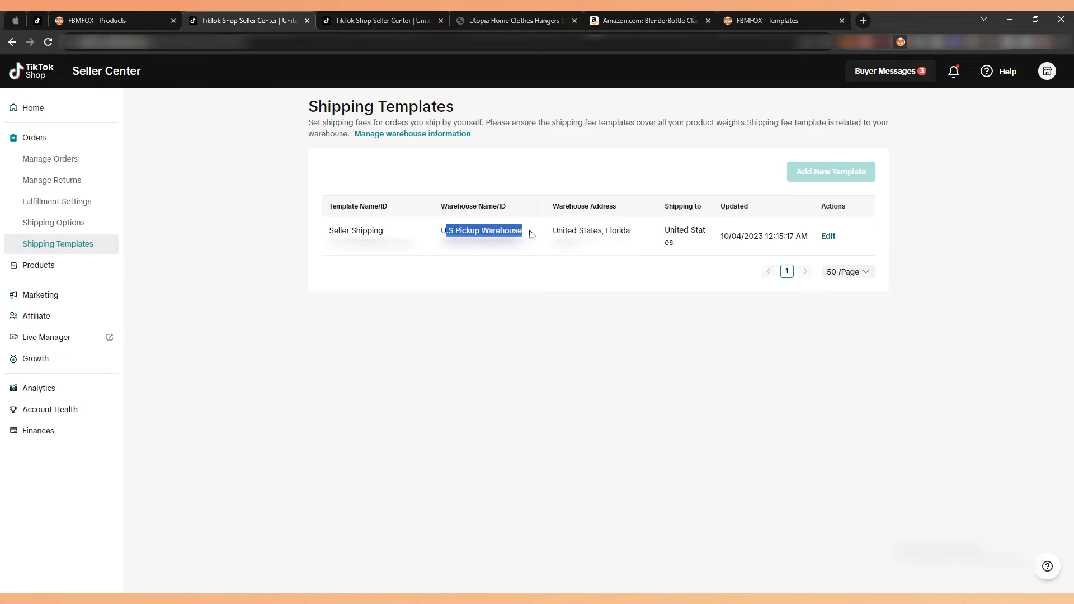
pyautogui.click(530, 234)
pyautogui.tripleClick(530, 233)
# Move the FBMFOX Templates page beside the Products page, and recheck the warehouse name in TikTok Shop Seller Center.
pyautogui.click(153, 14)
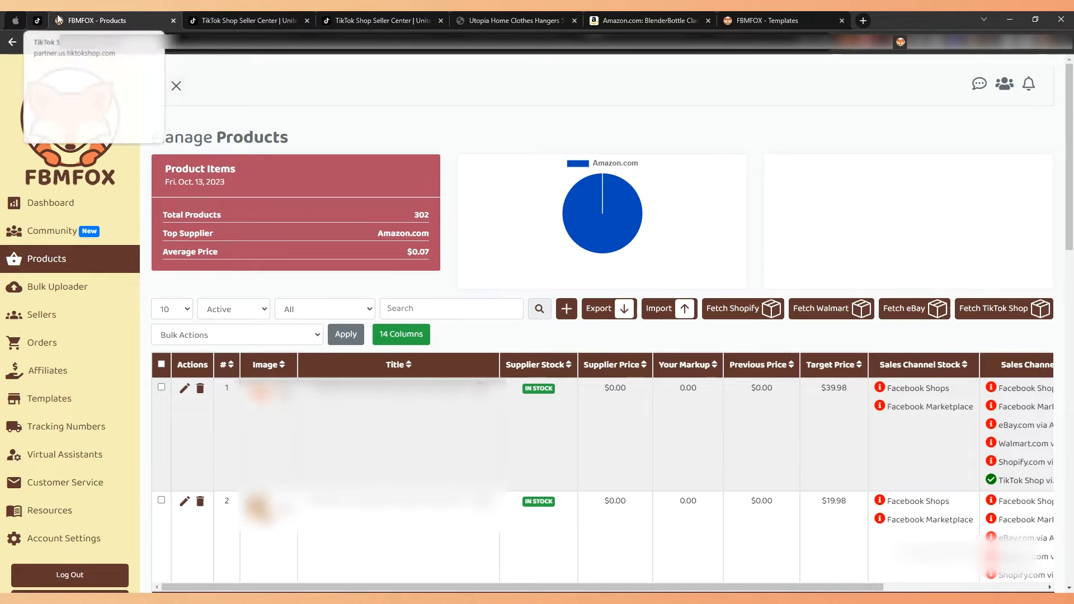
pyautogui.moveTo(763, 19); pyautogui.dragTo(178, 20)
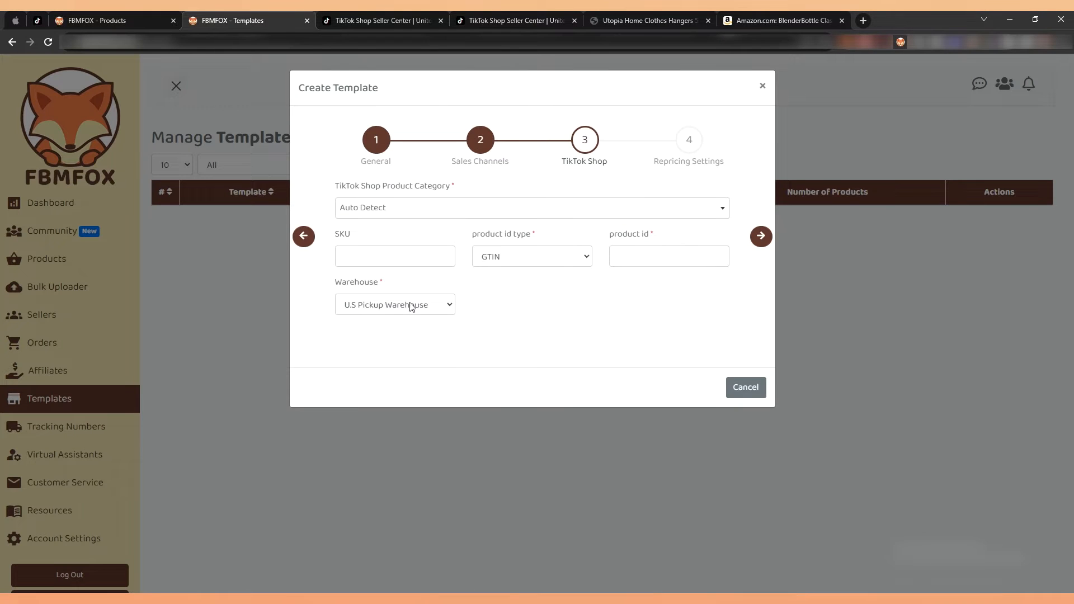
pyautogui.click(376, 17)
pyautogui.tripleClick(514, 231)
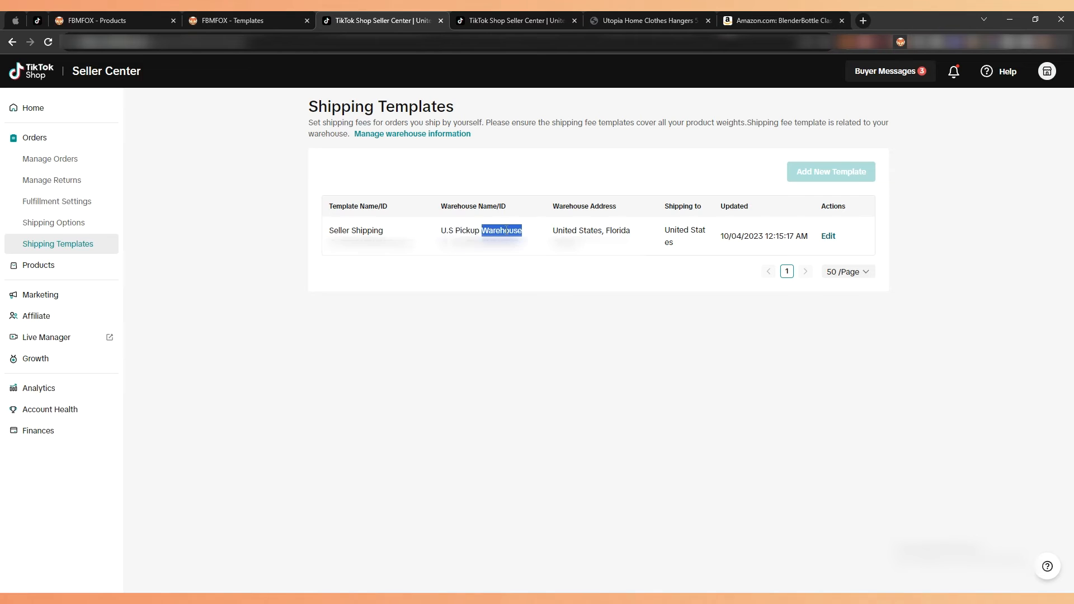
# Return to the FBMFOX template, continue to the repricing settings and save the template with the preselected options.
pyautogui.click(293, 11)
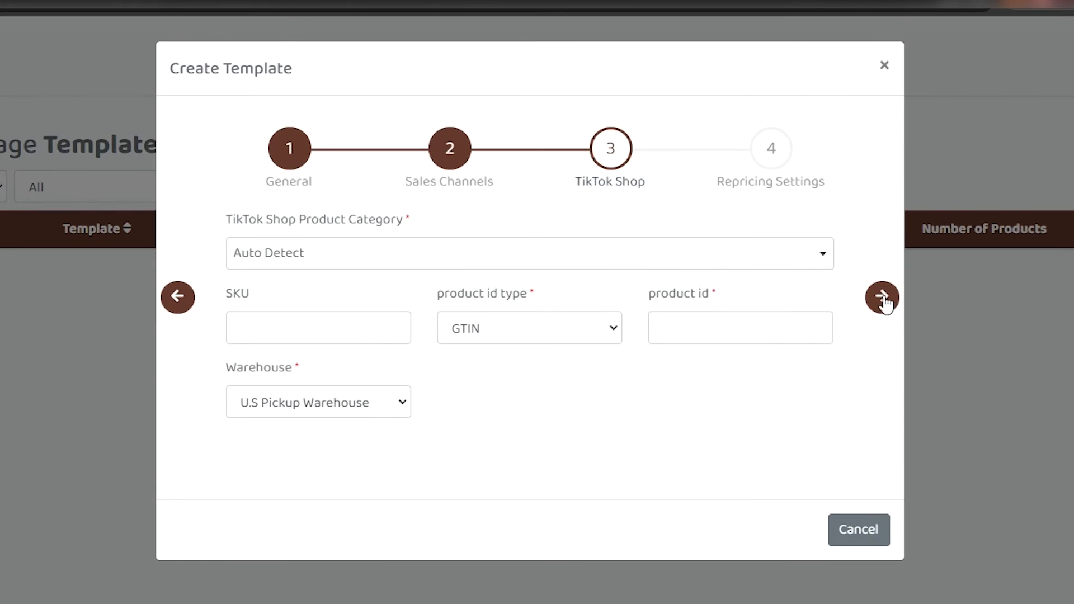
pyautogui.click(883, 298)
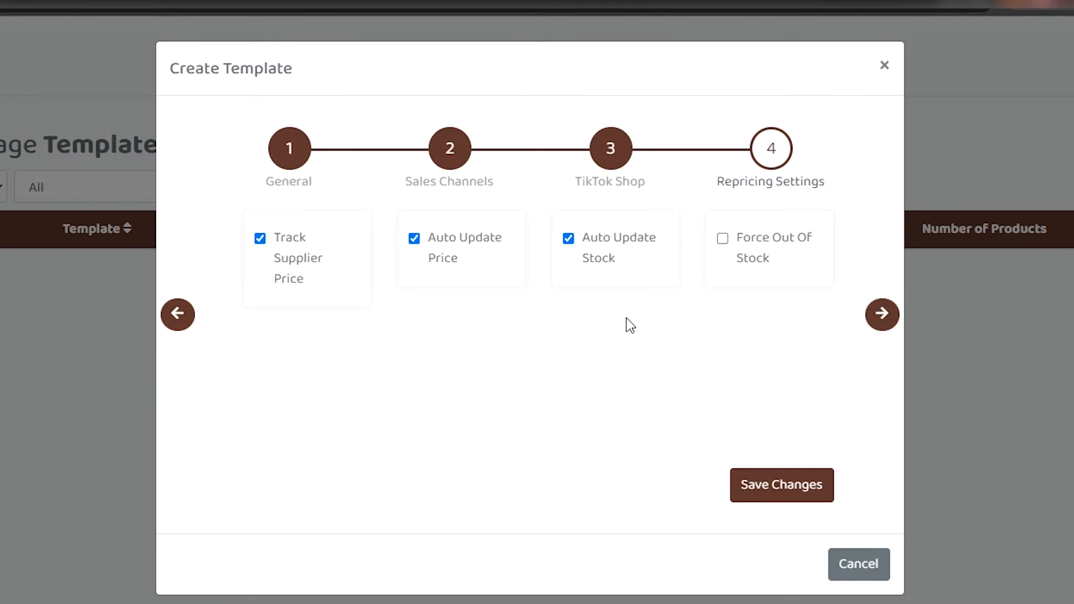
pyautogui.click(795, 485)
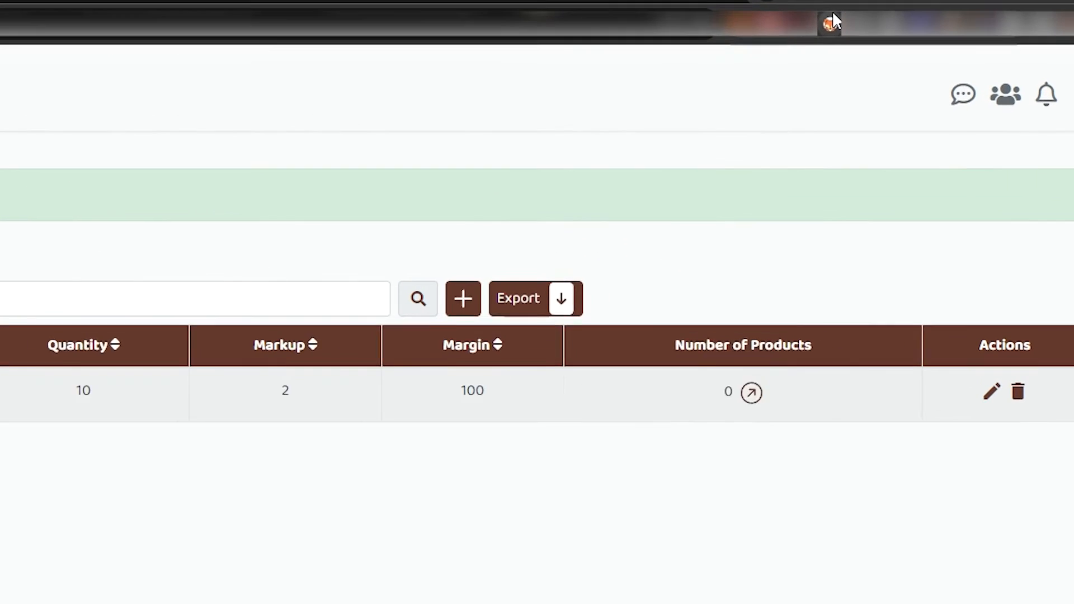
# View the settings of the FBMFOX browser extension, then close it.
pyautogui.click(900, 42)
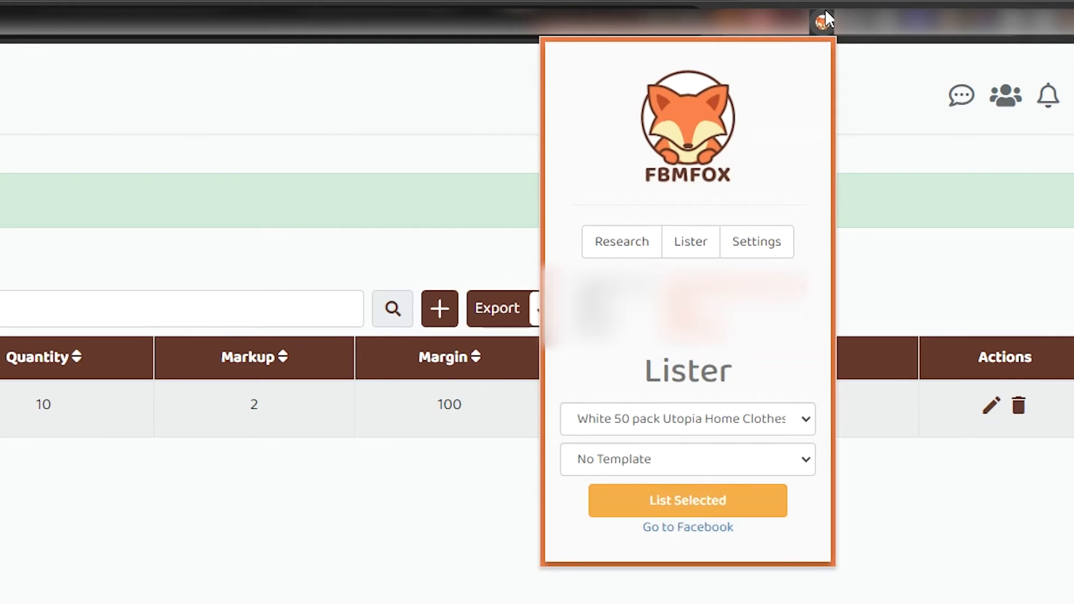
pyautogui.click(765, 239)
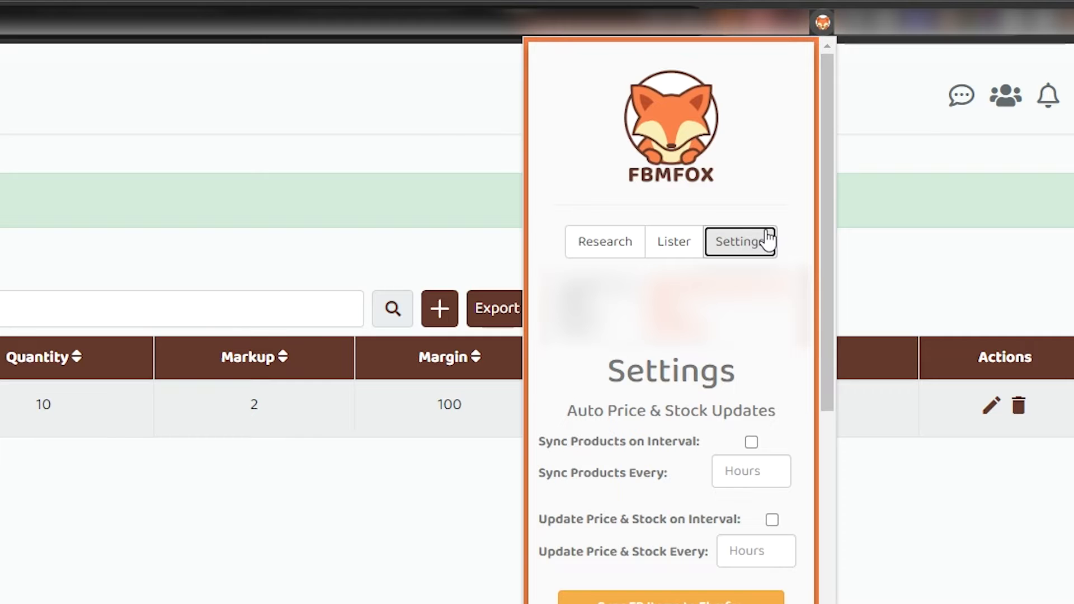
pyautogui.click(335, 136)
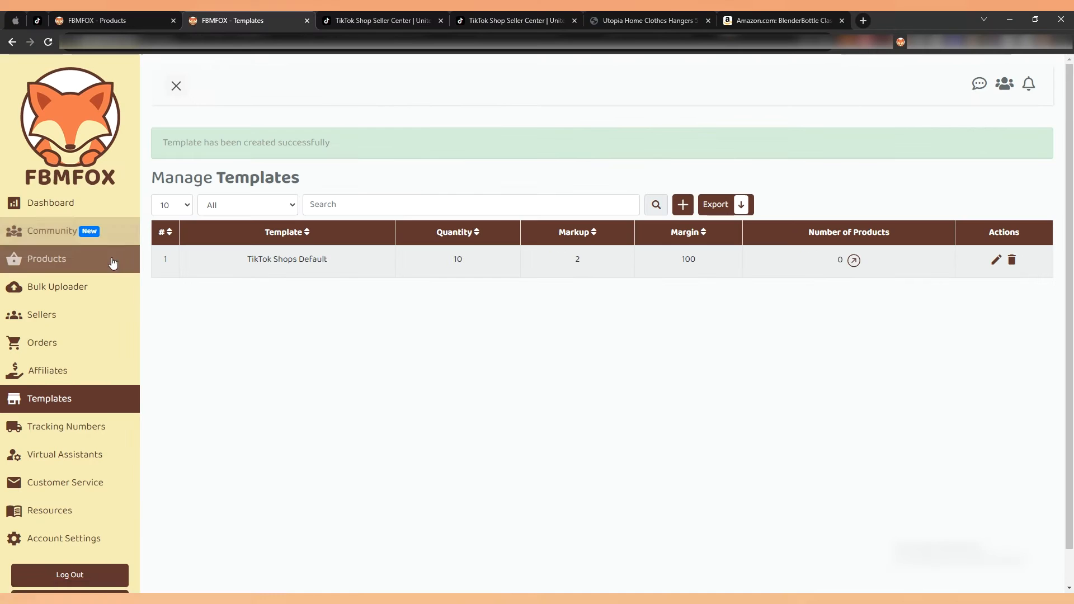
# Open the FBMFOX product list, then open Walmart.com separately and look over the deals on its home page.
pyautogui.click(112, 263)
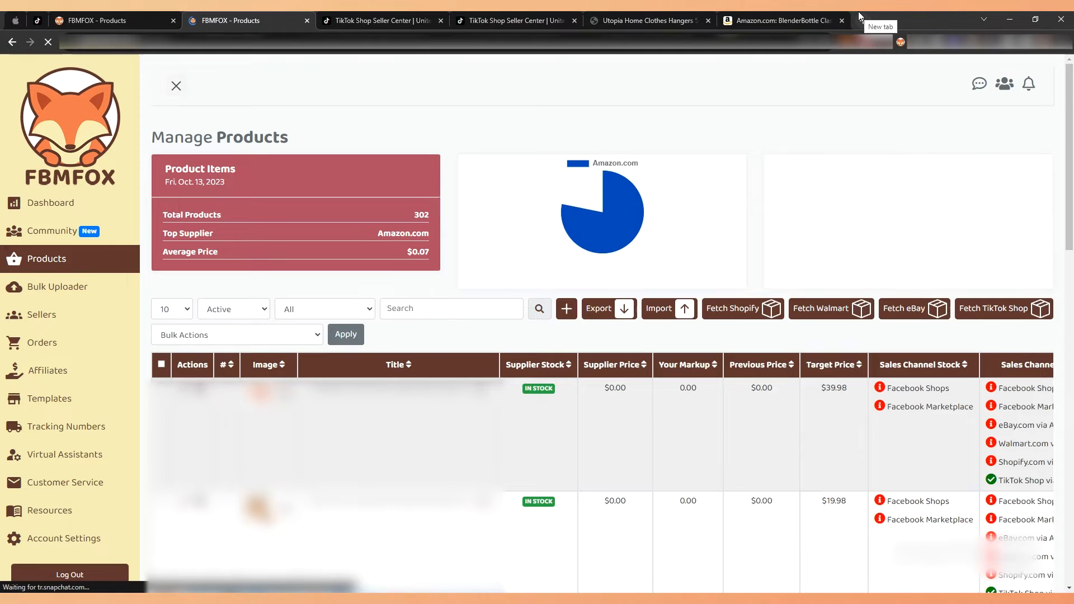
pyautogui.click(858, 17)
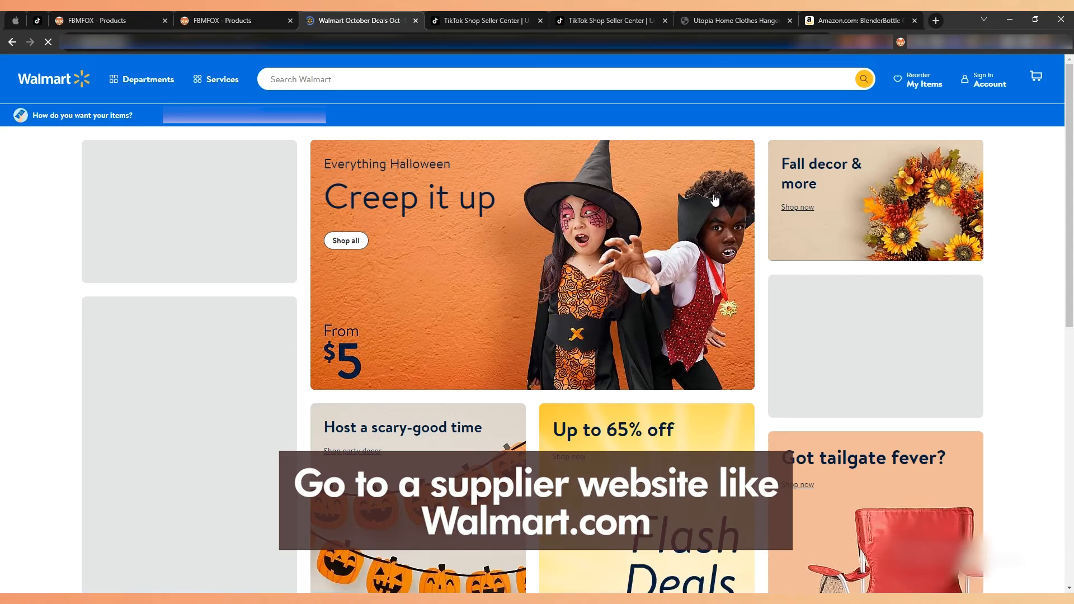
pyautogui.scroll(-8, 715, 199)
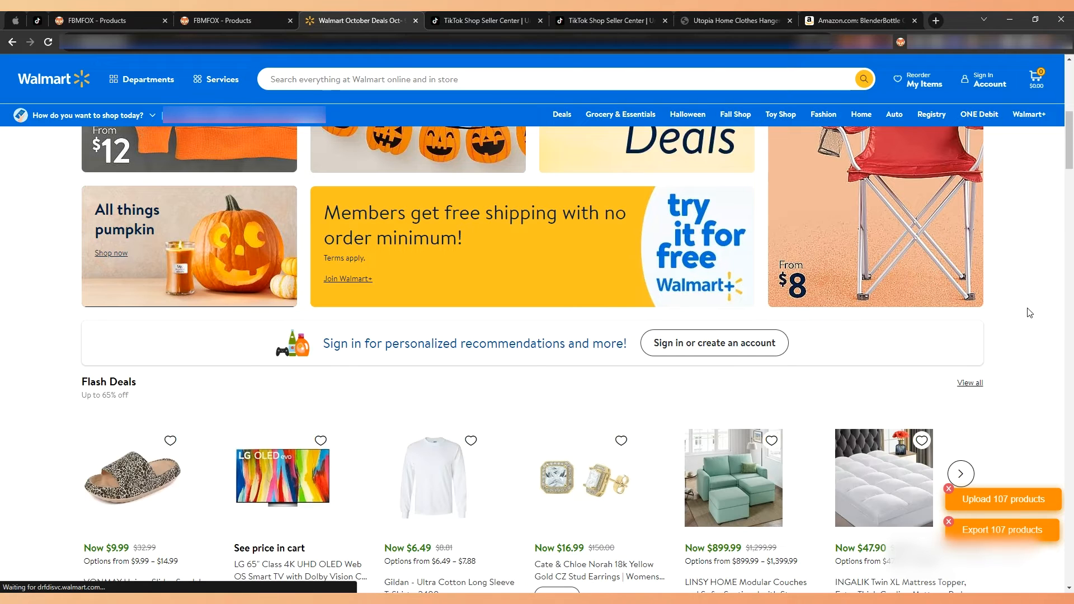
pyautogui.scroll(-2, 1029, 312)
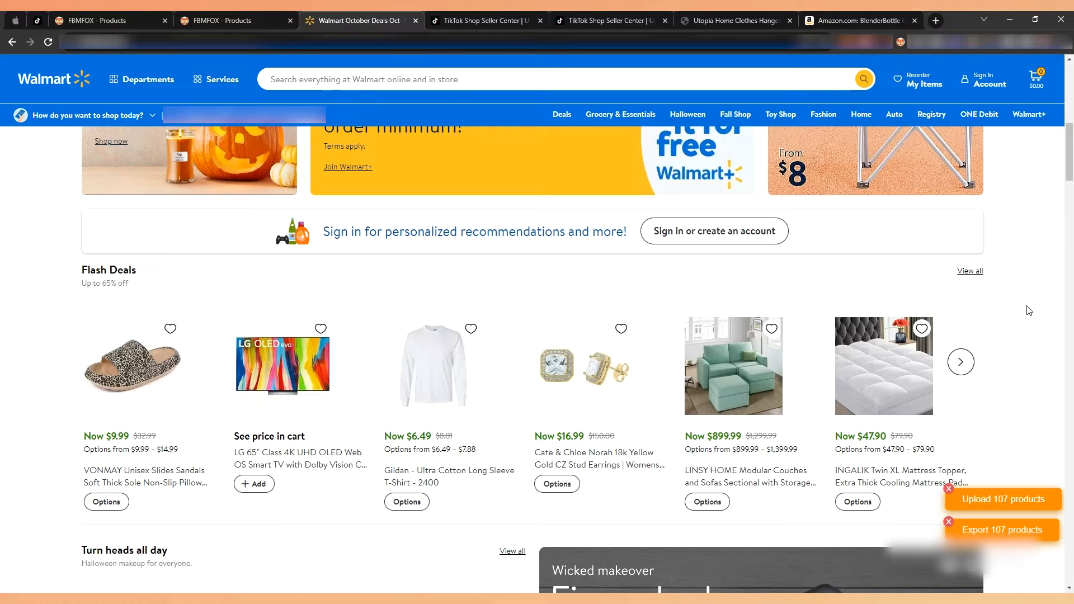
pyautogui.scroll(10, 1026, 299)
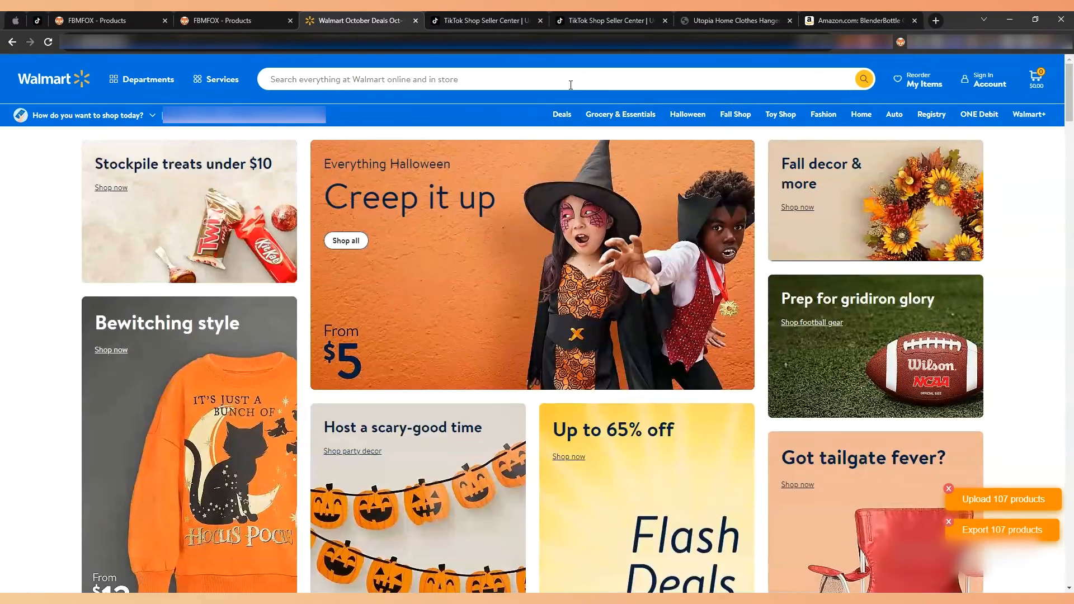
# Search Walmart.com for halloween and look over the categories and products on the Halloween ideas page.
pyautogui.click(571, 85)
pyautogui.write('halloween')
pyautogui.press('Return')
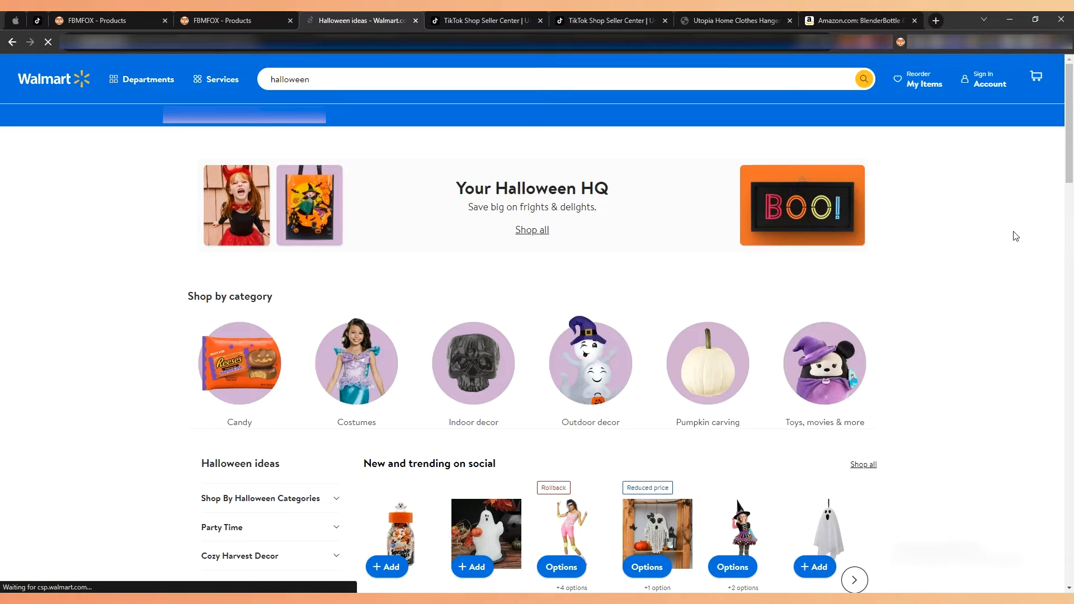
pyautogui.scroll(-4, 1015, 235)
pyautogui.scroll(-4, 1015, 235)
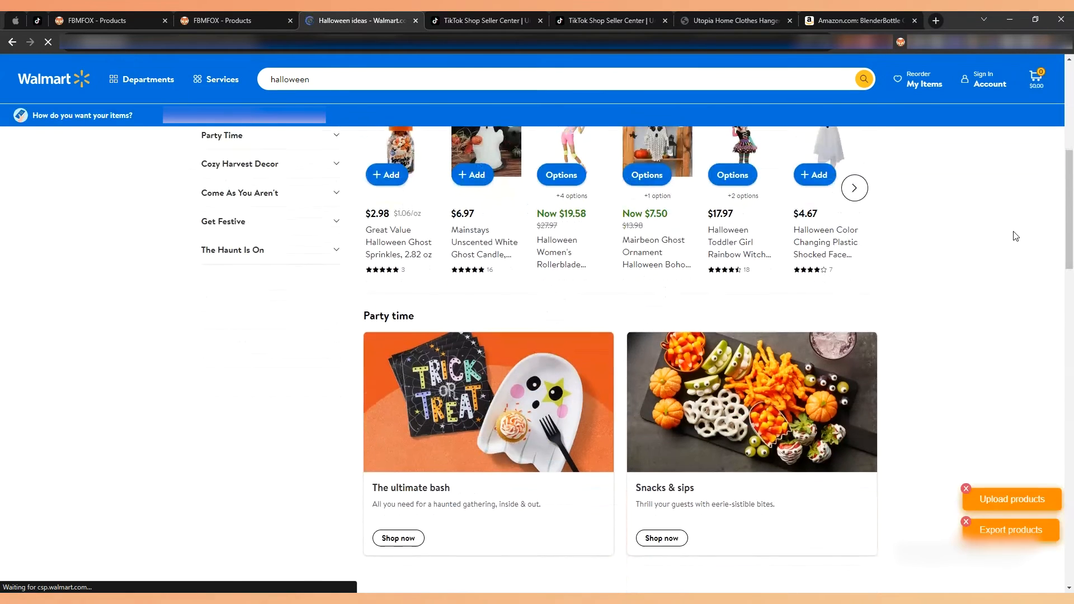
pyautogui.scroll(-8, 1015, 235)
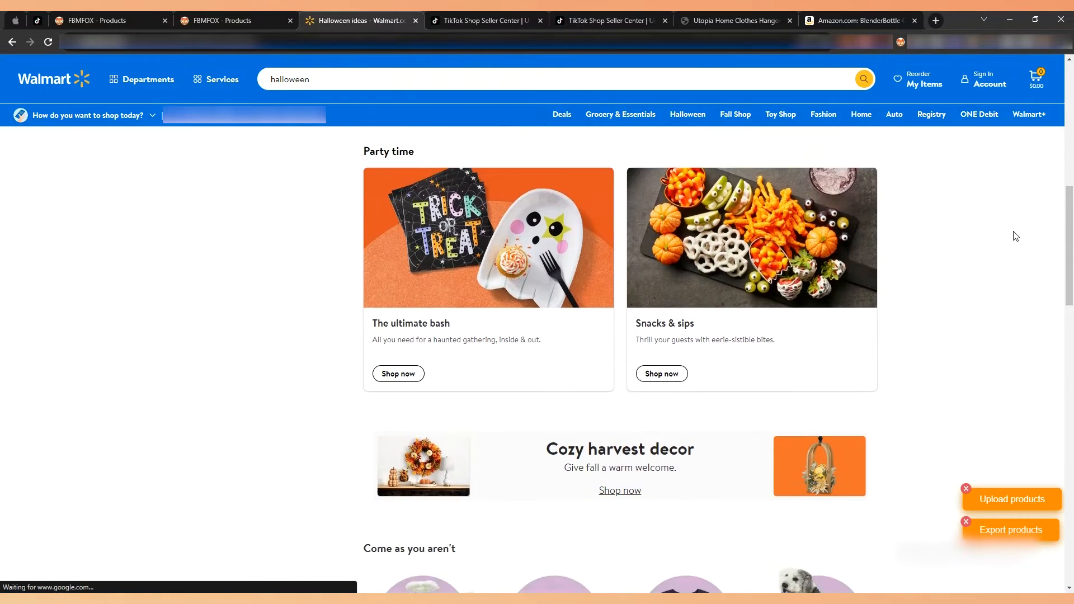
pyautogui.scroll(7, 1015, 236)
pyautogui.scroll(-16, 1015, 236)
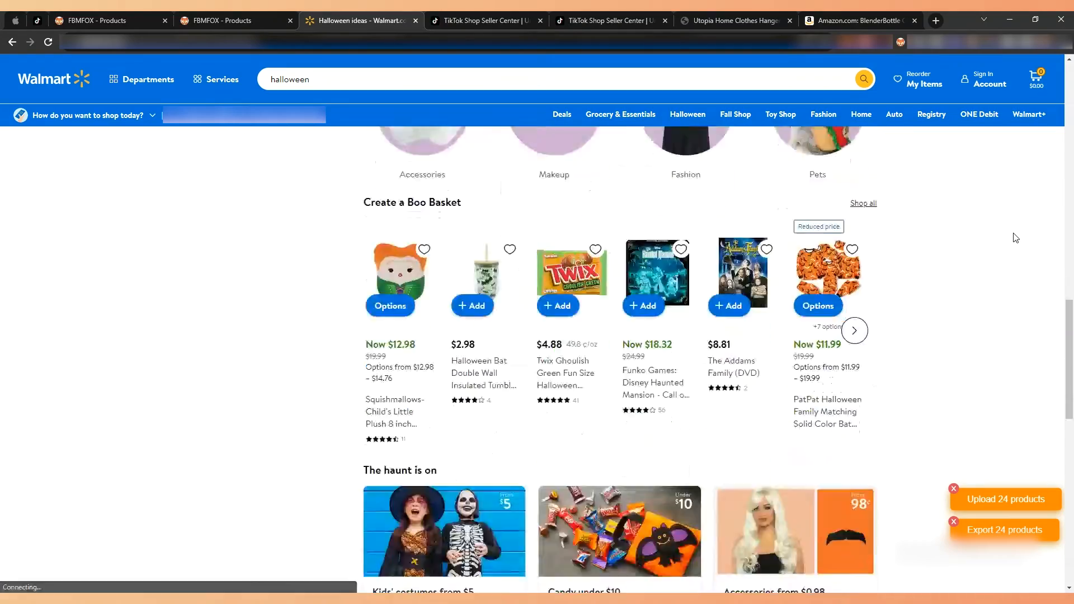
pyautogui.scroll(14, 1015, 238)
pyautogui.scroll(10, 1015, 237)
pyautogui.scroll(-4, 271, 294)
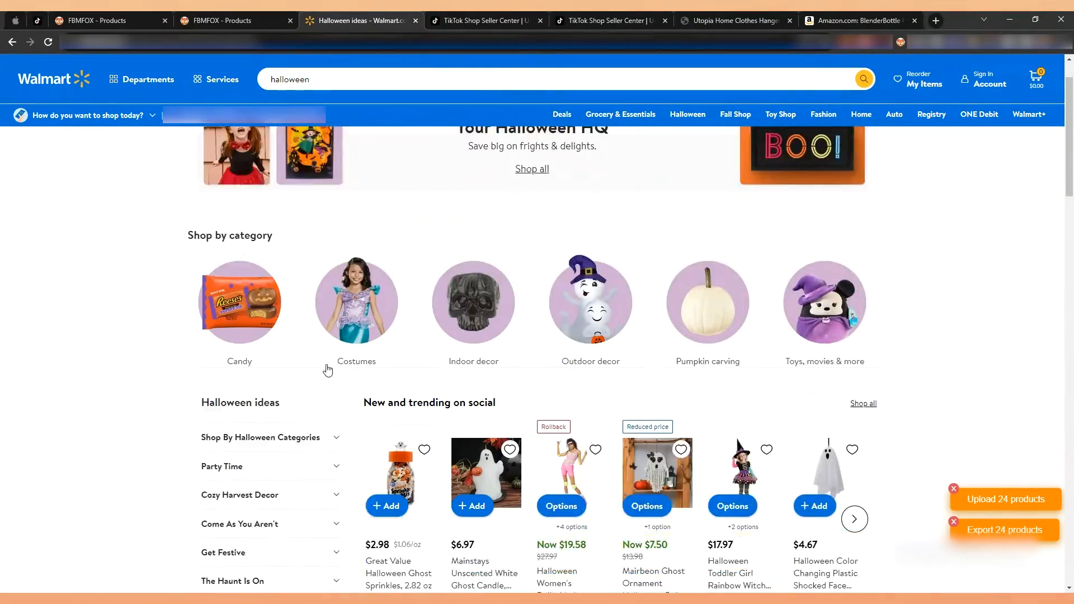
# Browse the Halloween Accessories products on Walmart.com and upload all the listed products to FBMFOX.
pyautogui.click(270, 300)
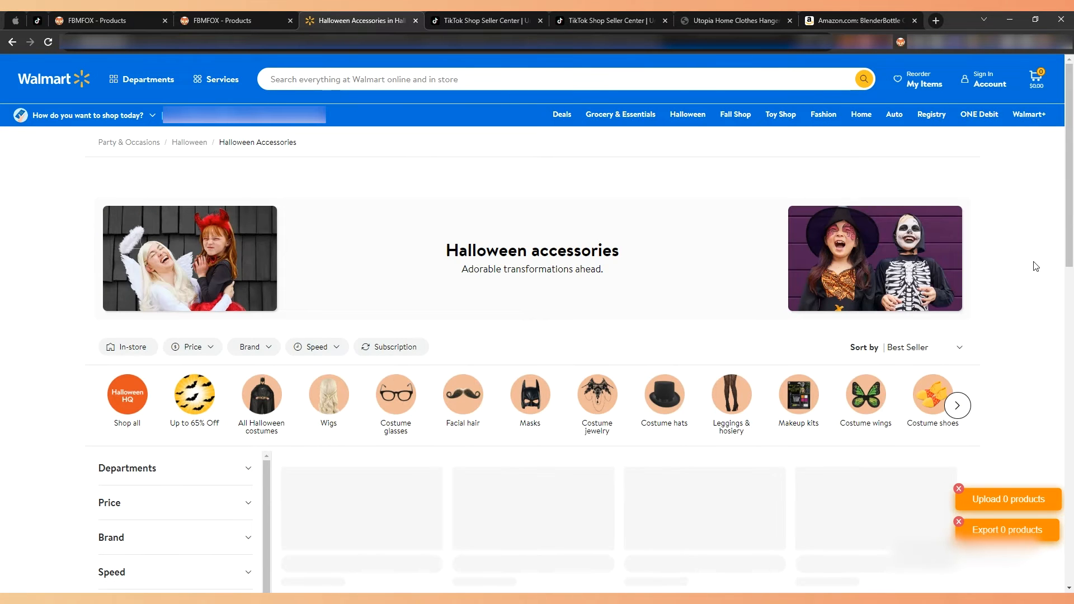
pyautogui.scroll(-10, 1036, 266)
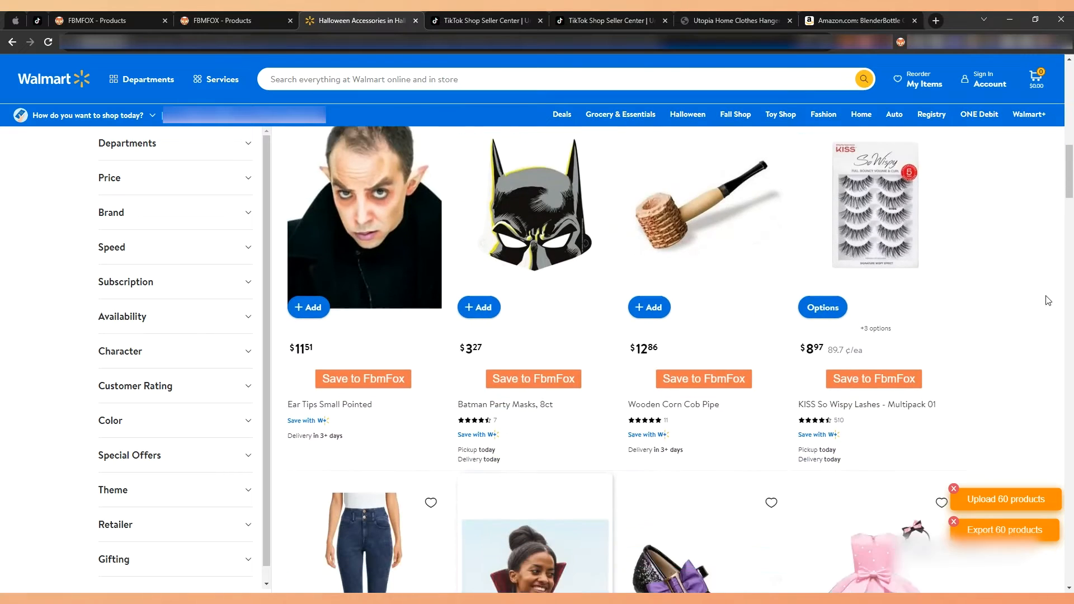
pyautogui.scroll(-5, 1048, 301)
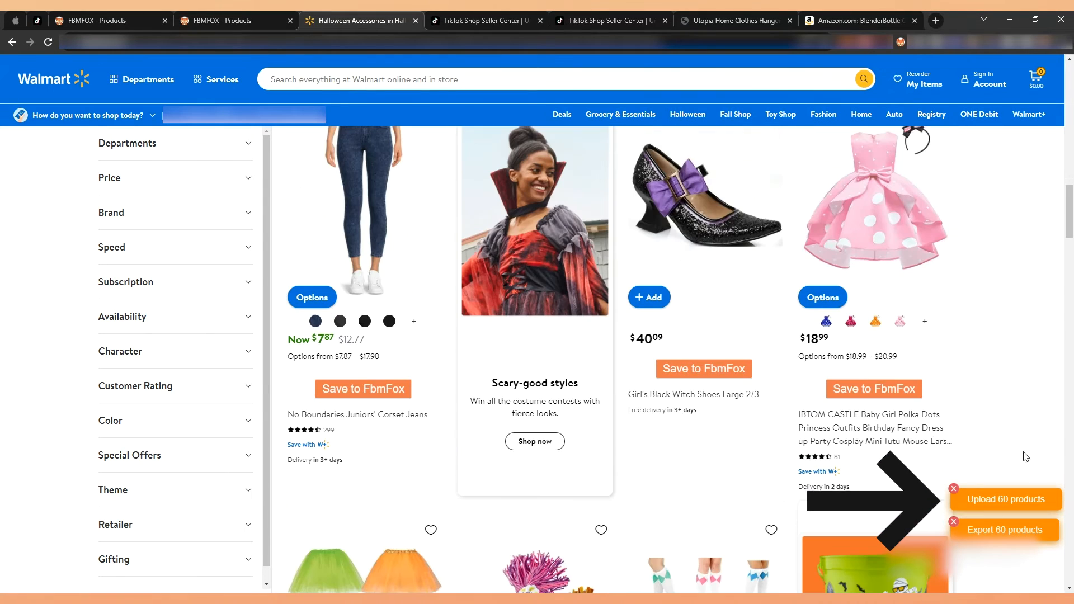
pyautogui.click(1016, 499)
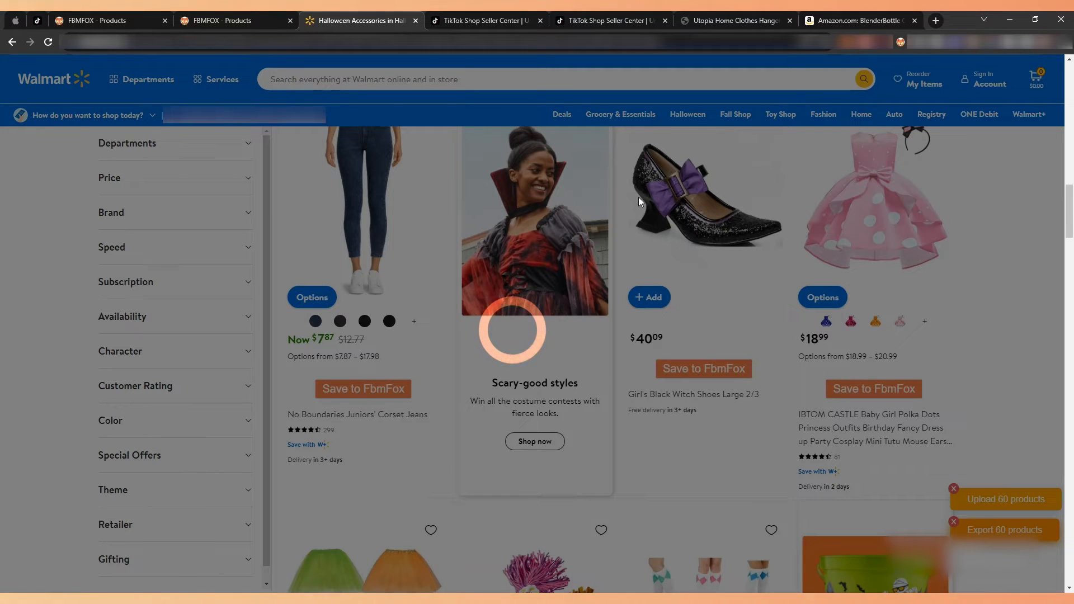
# Open the FBMFOX Bulk Uploader, check the upload's progress on the Walmart page, and return to examine the queued batch.
pyautogui.click(244, 11)
pyautogui.click(108, 296)
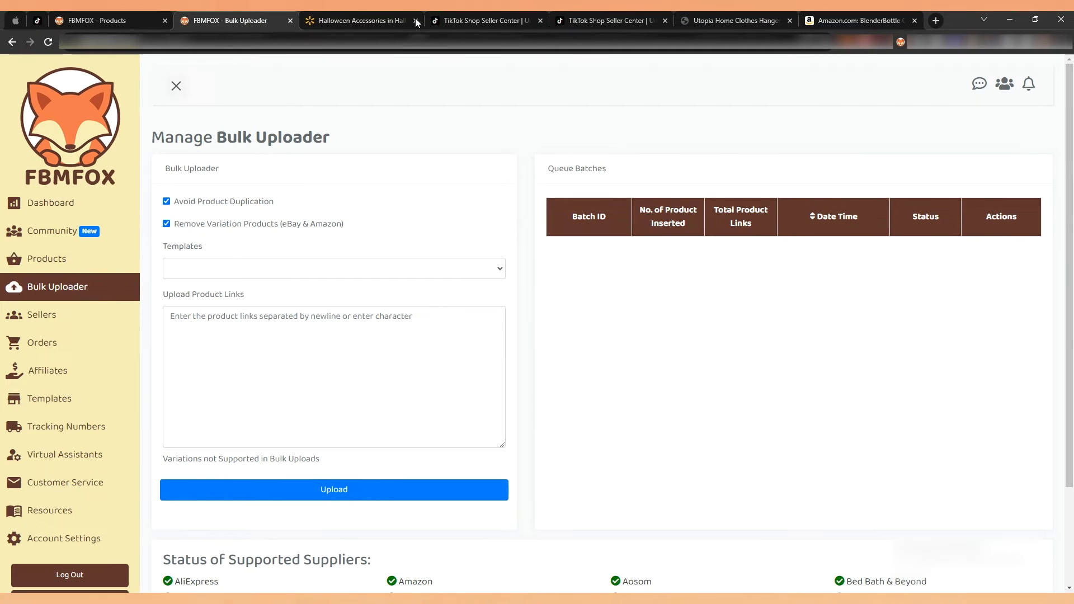
pyautogui.click(343, 26)
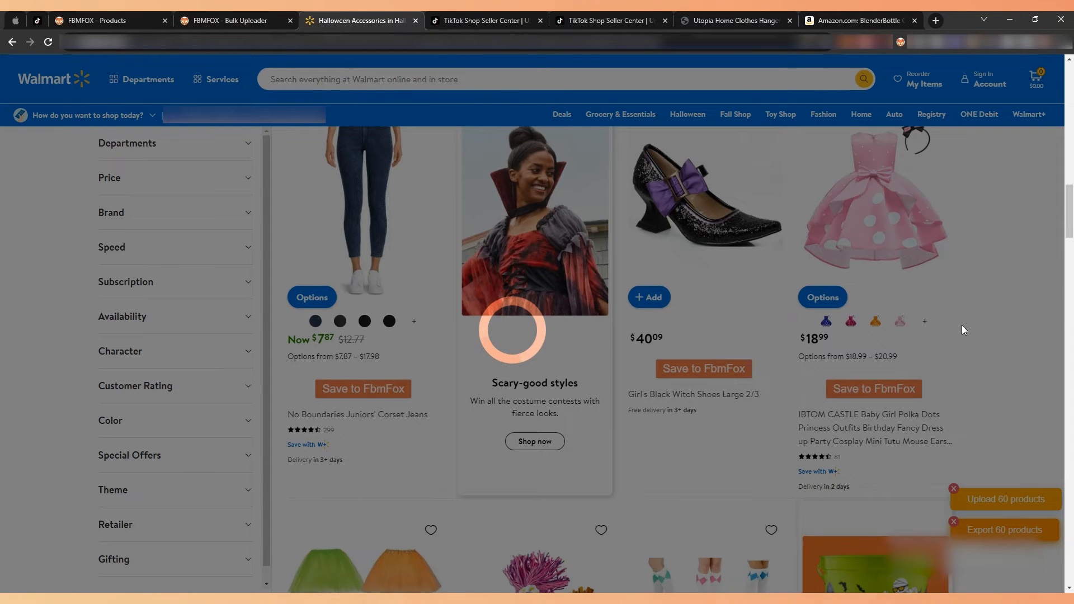
pyautogui.click(236, 22)
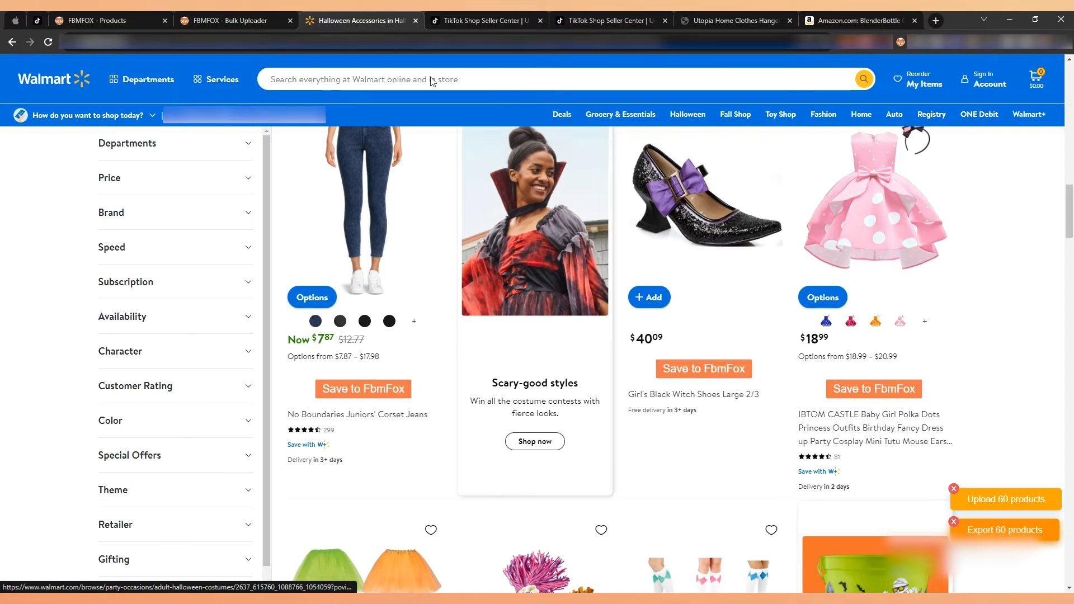
pyautogui.click(244, 19)
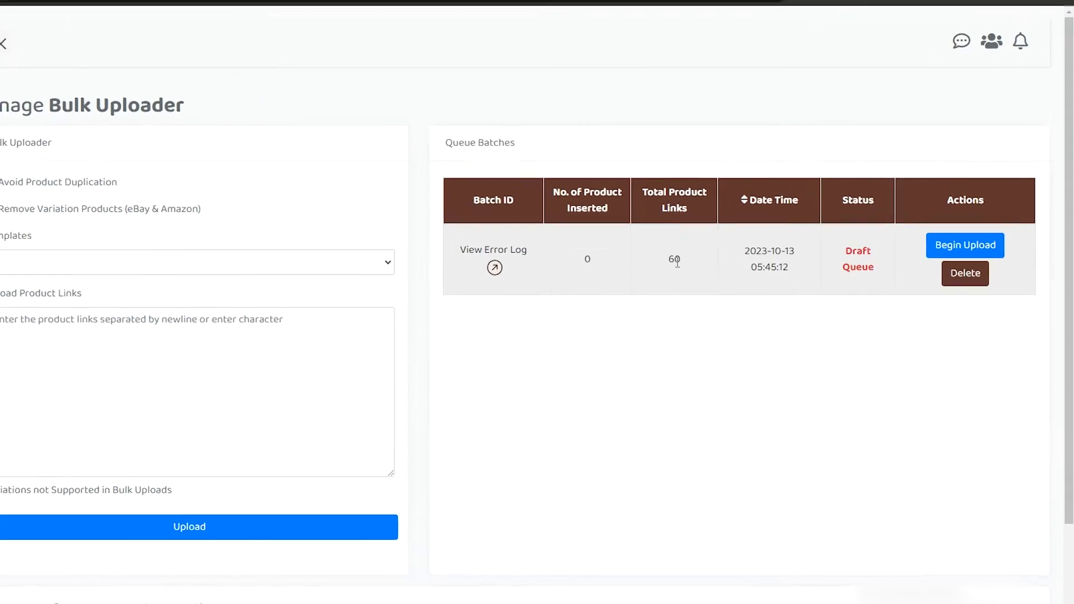
pyautogui.doubleClick(675, 260)
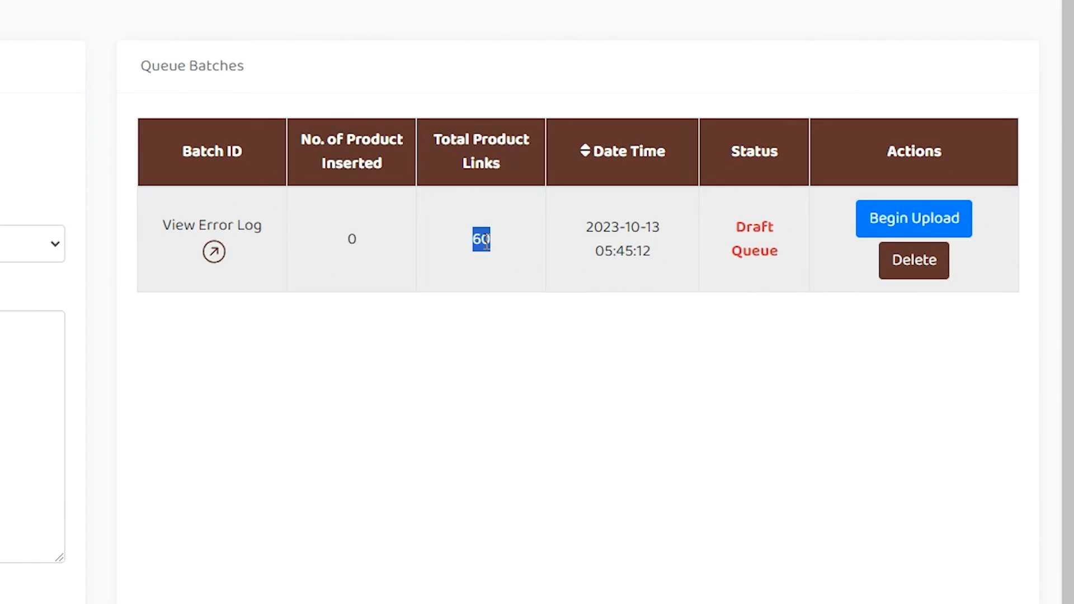
pyautogui.click(484, 242)
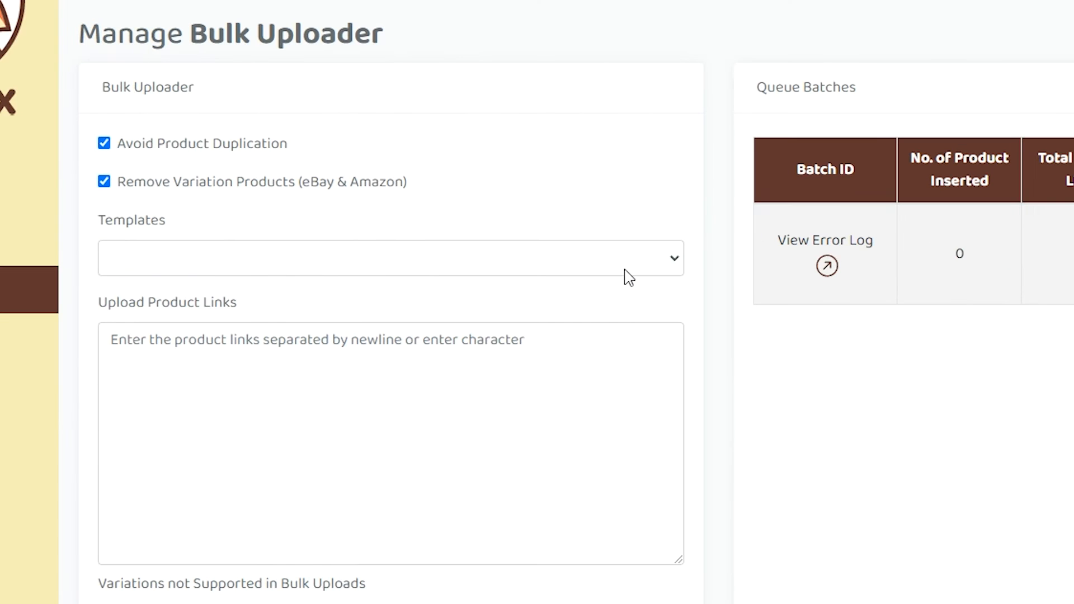
# Choose the TikTok Shops Default template and begin the upload of the draft batch.
pyautogui.click(628, 276)
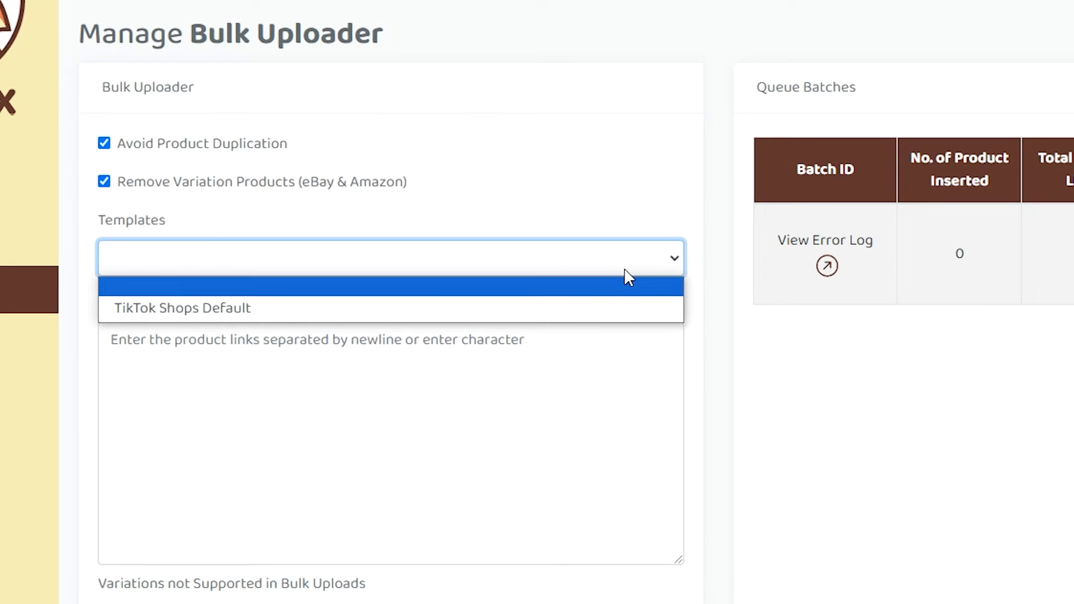
pyautogui.click(606, 319)
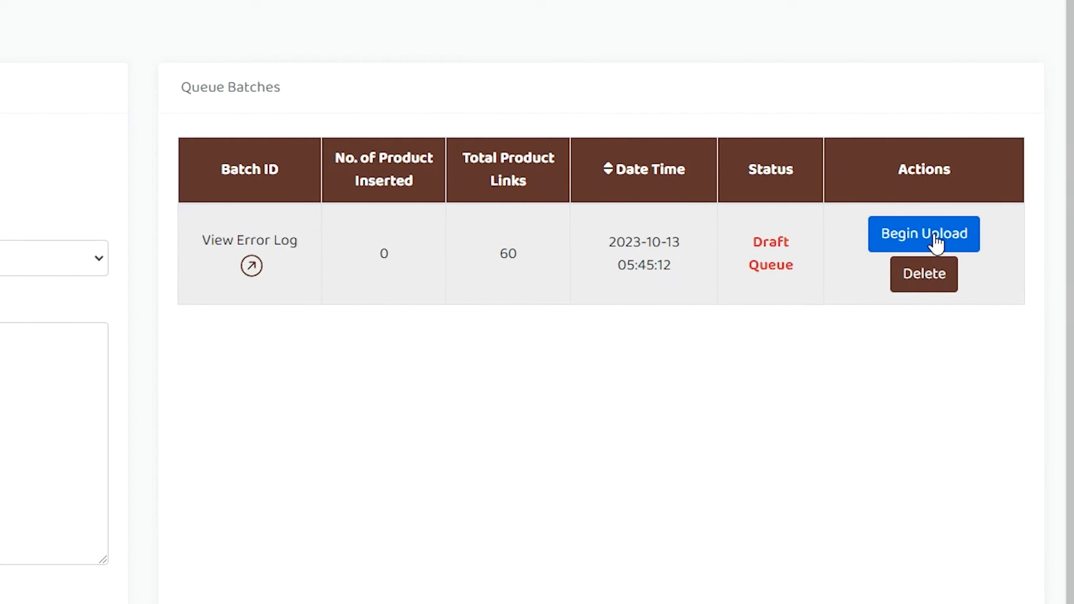
pyautogui.click(935, 240)
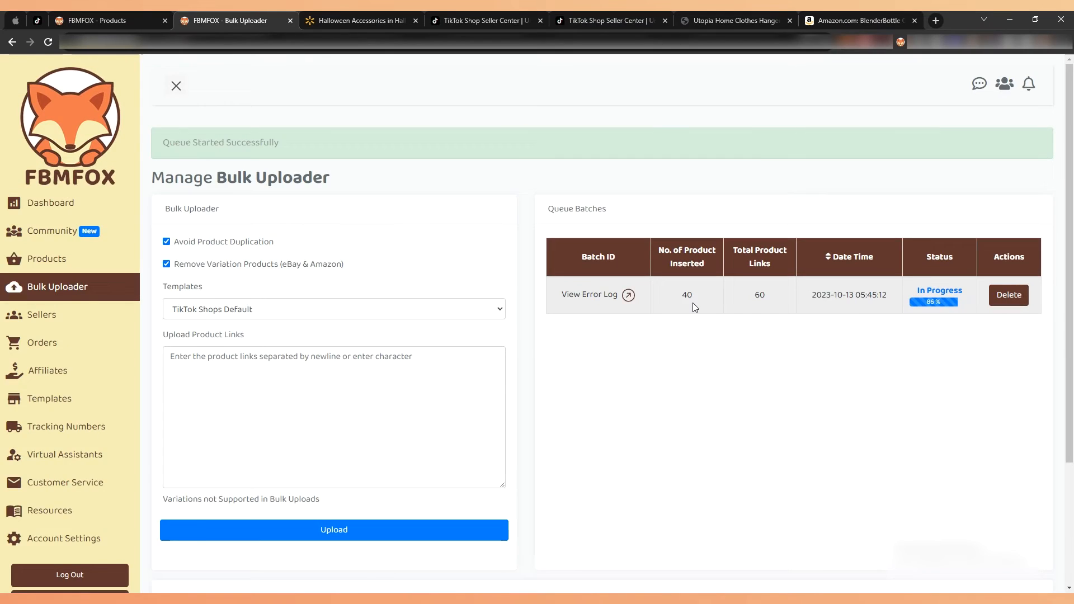
# Go to the FBMFOX Products page and check the total number of products.
pyautogui.click(434, 13)
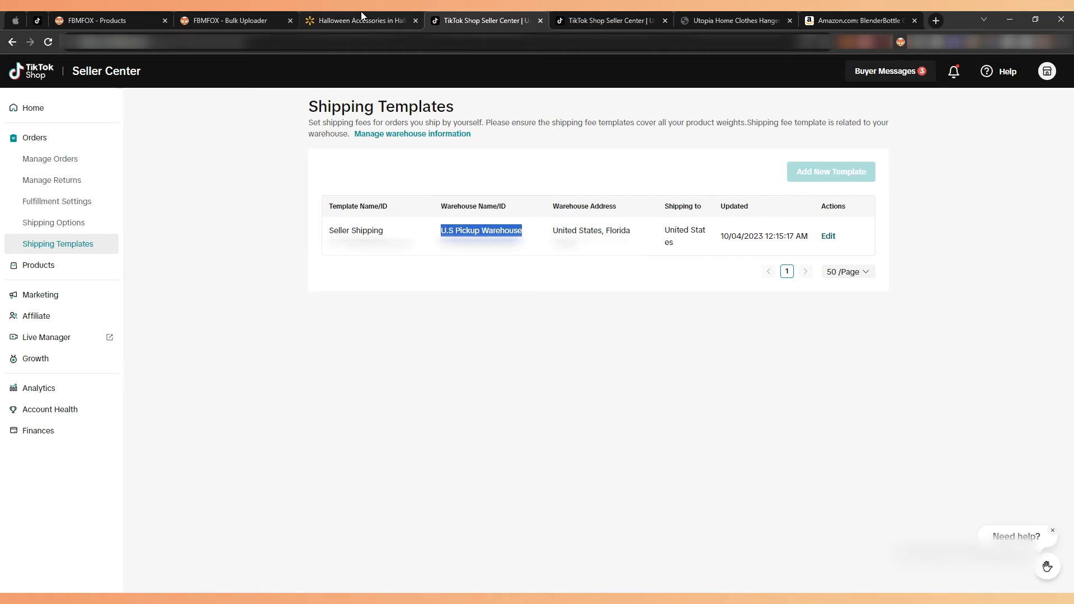
pyautogui.click(278, 12)
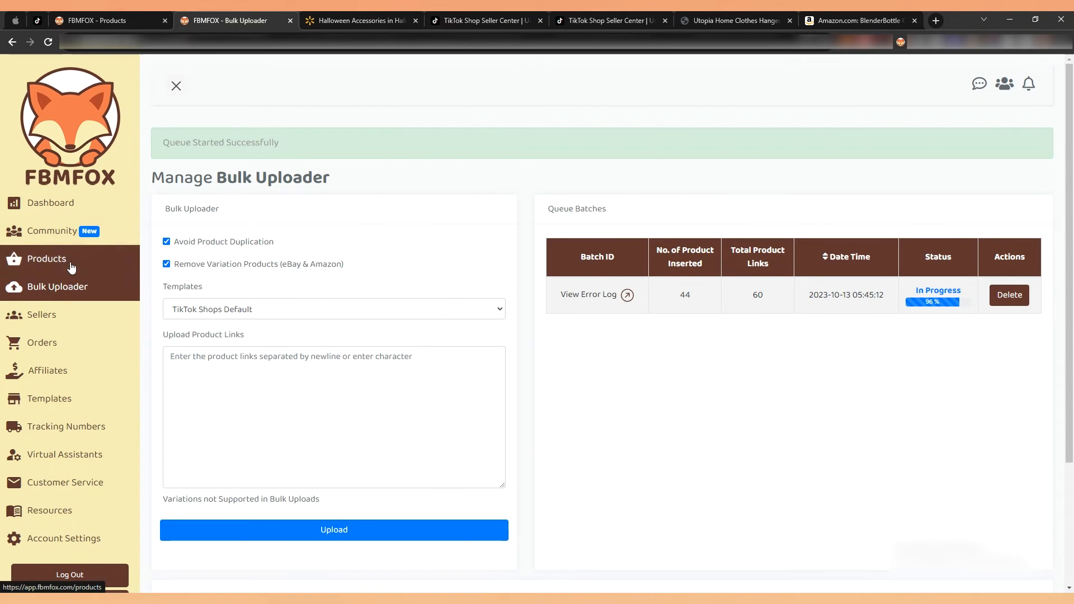
pyautogui.click(113, 13)
pyautogui.moveTo(414, 214); pyautogui.dragTo(429, 215)
pyautogui.doubleClick(424, 214)
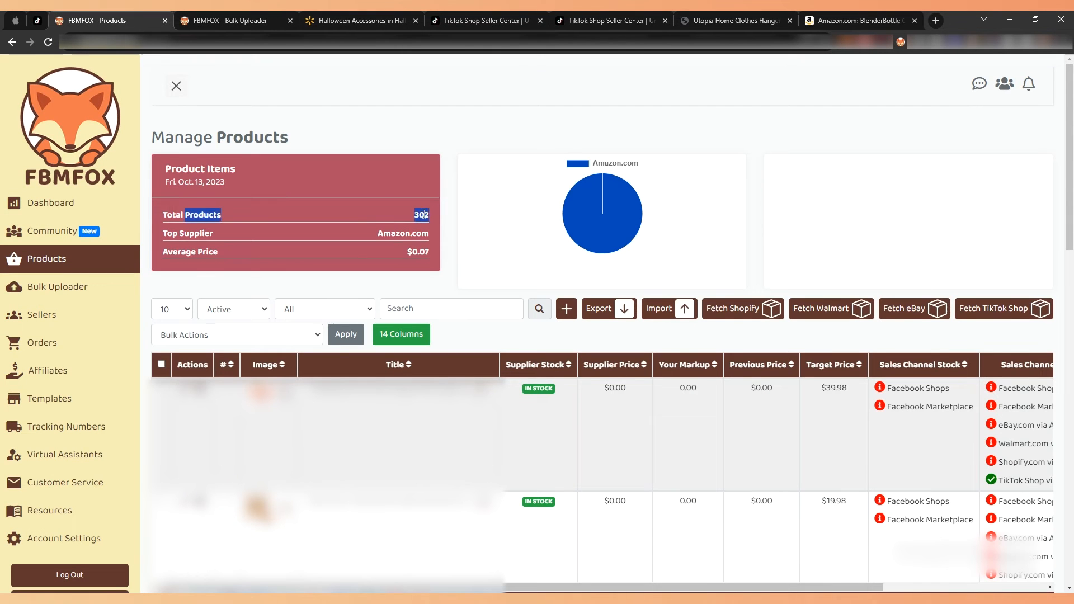
# Return to the Bulk Uploader and restart the completed batch.
pyautogui.hotkey('ctrl', 'Tab')
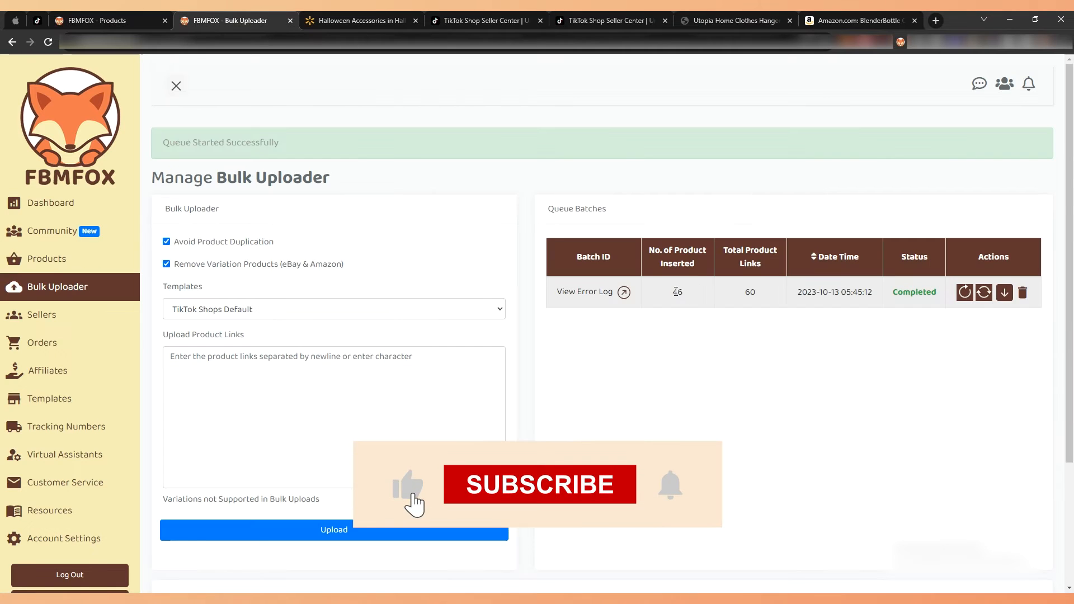
pyautogui.click(964, 293)
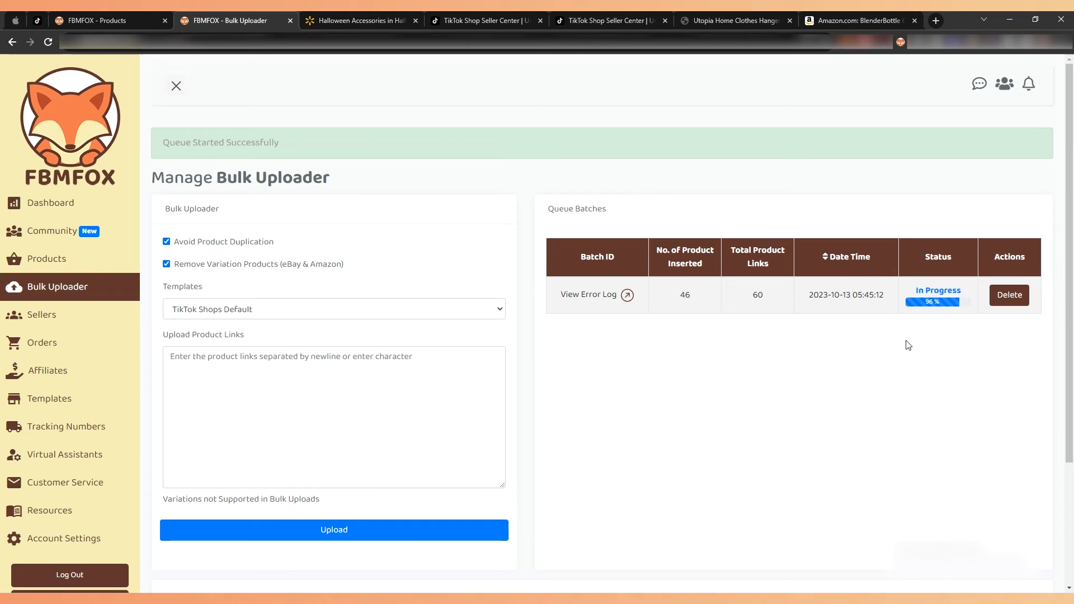
# Reload the FBMFOX Products page, then check the product total and the uploaded Walmart products in the list.
pyautogui.click(129, 14)
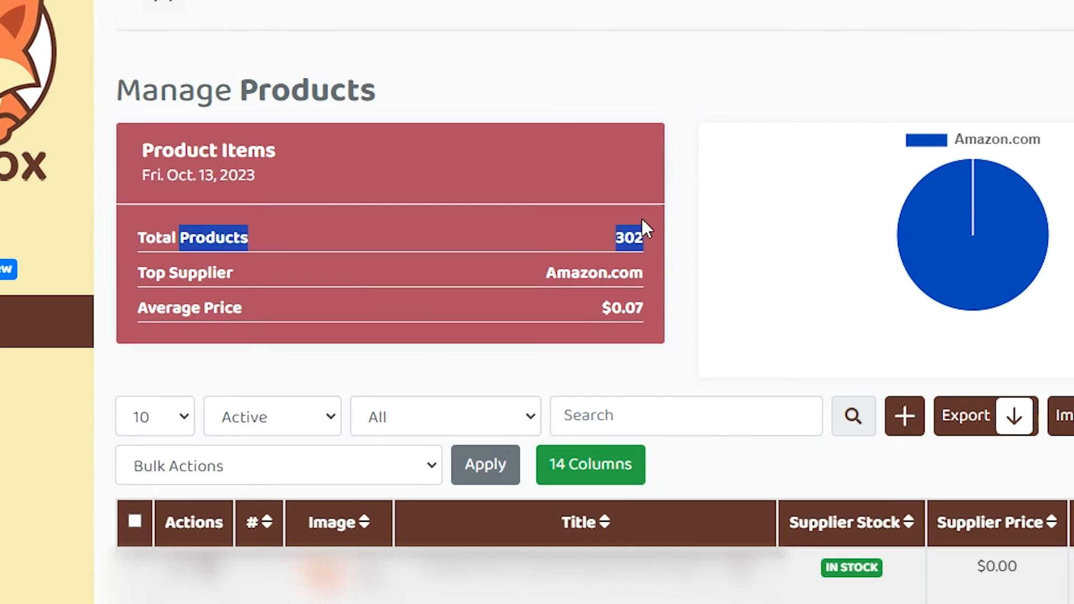
pyautogui.click(32, 323)
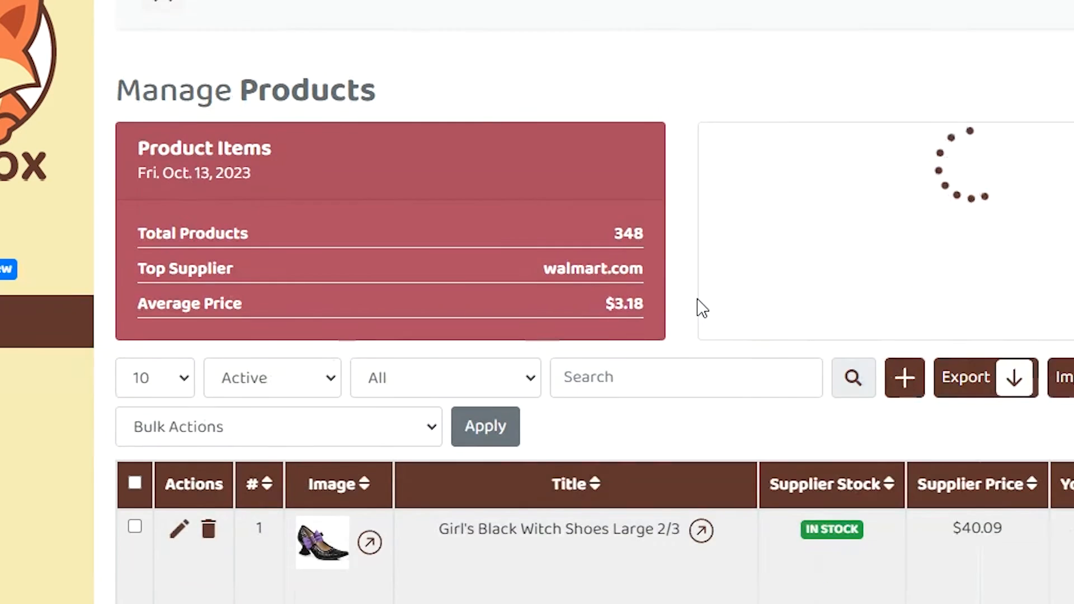
pyautogui.doubleClick(629, 237)
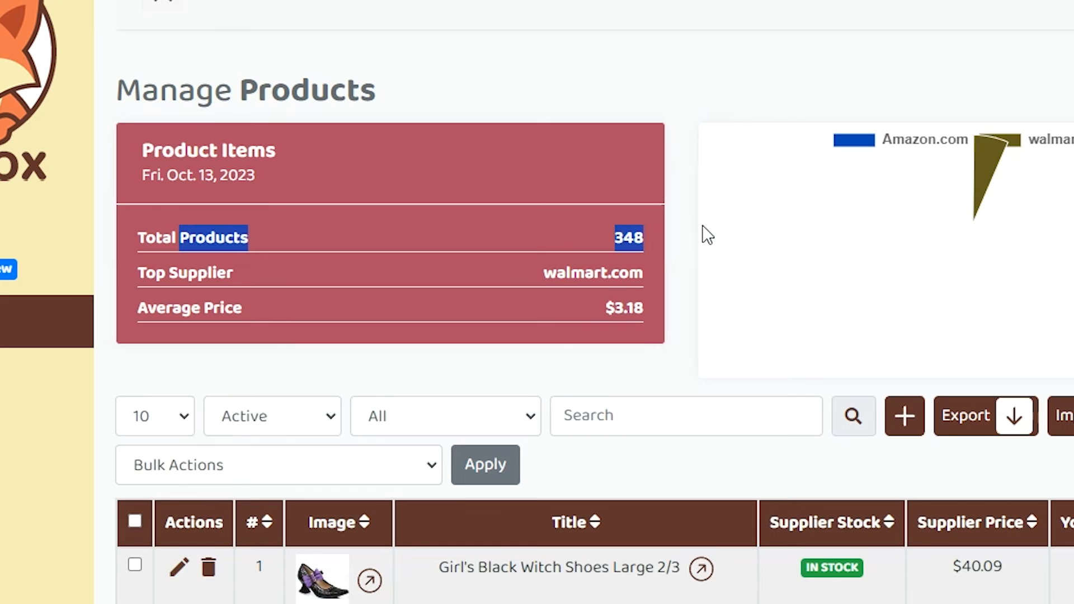
pyautogui.click(676, 226)
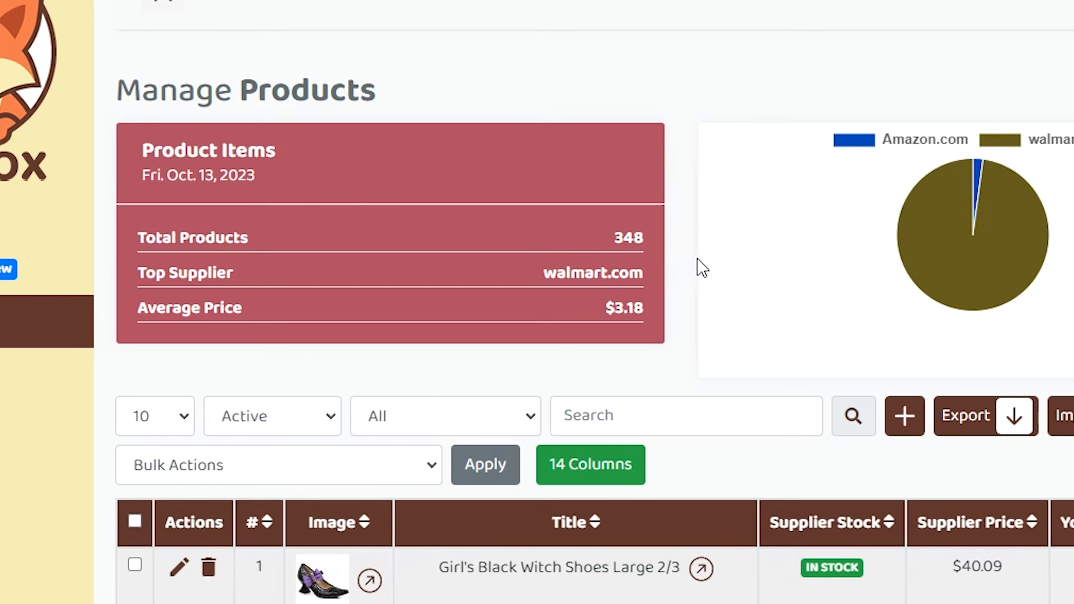
pyautogui.scroll(-2, 703, 273)
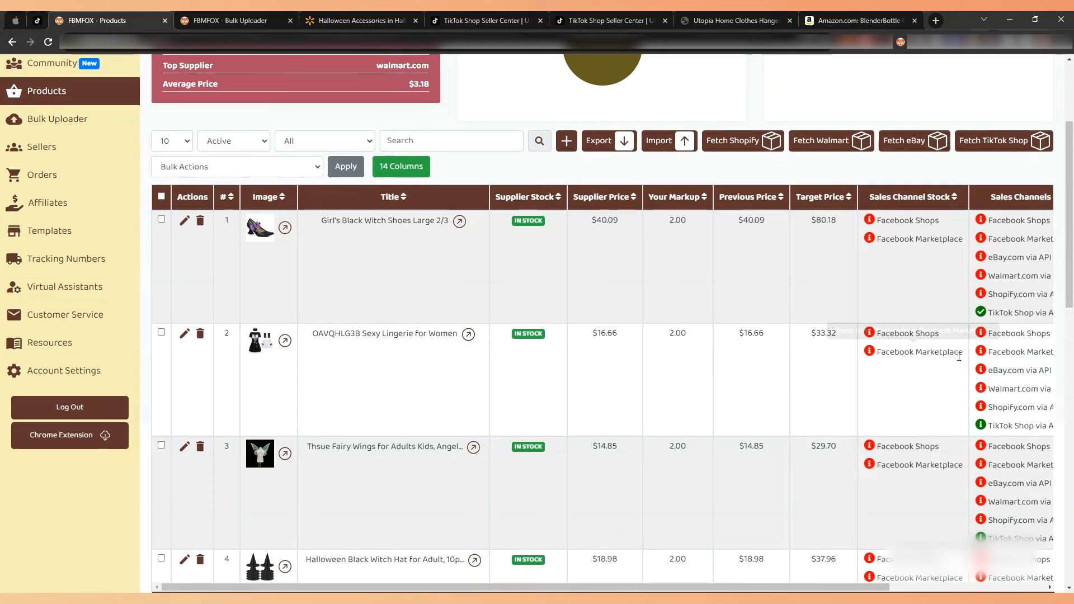
# View the TikTok Shop listing of the Girl's Black Witch Shoes Large 2/3, then close it.
pyautogui.moveTo(1024, 316)
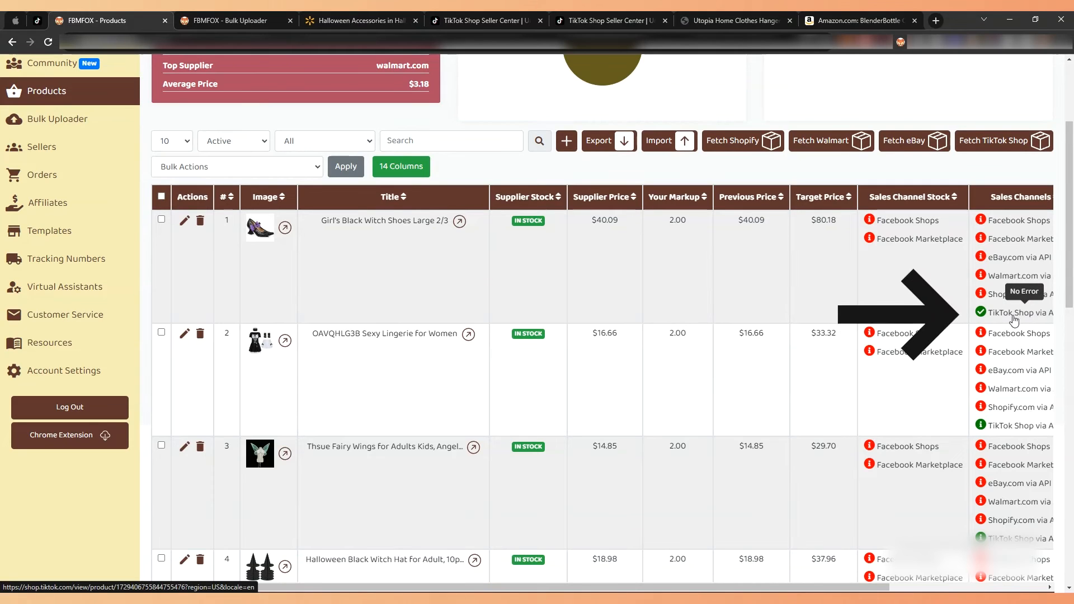
pyautogui.click(977, 317)
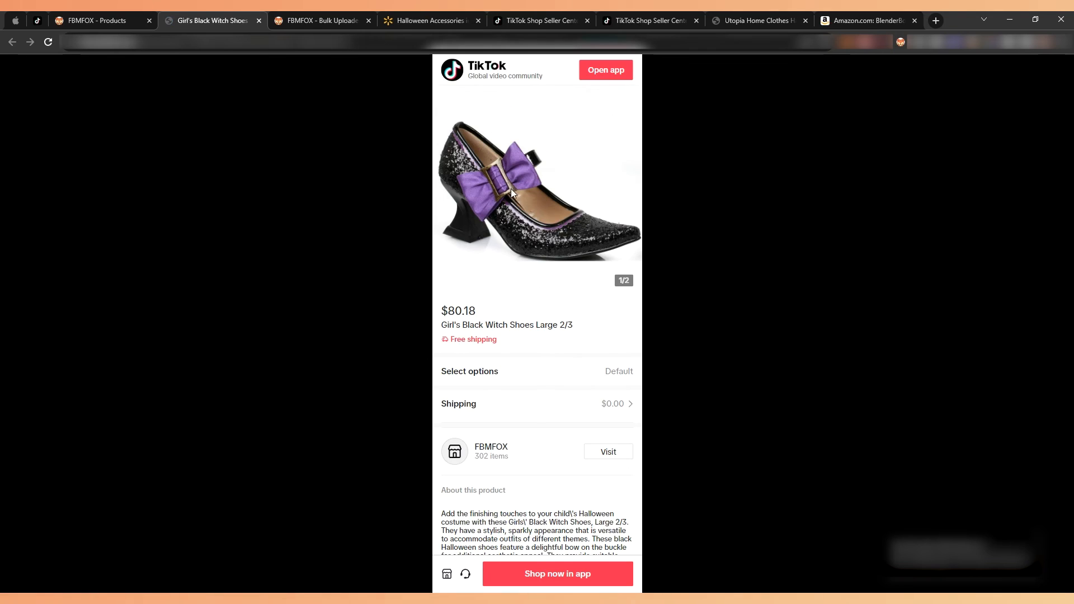
pyautogui.click(260, 23)
# Open Manage Products in TikTok Shop Seller Center, place that page beside FBMFOX Products, and look over the listed products.
pyautogui.click(504, 11)
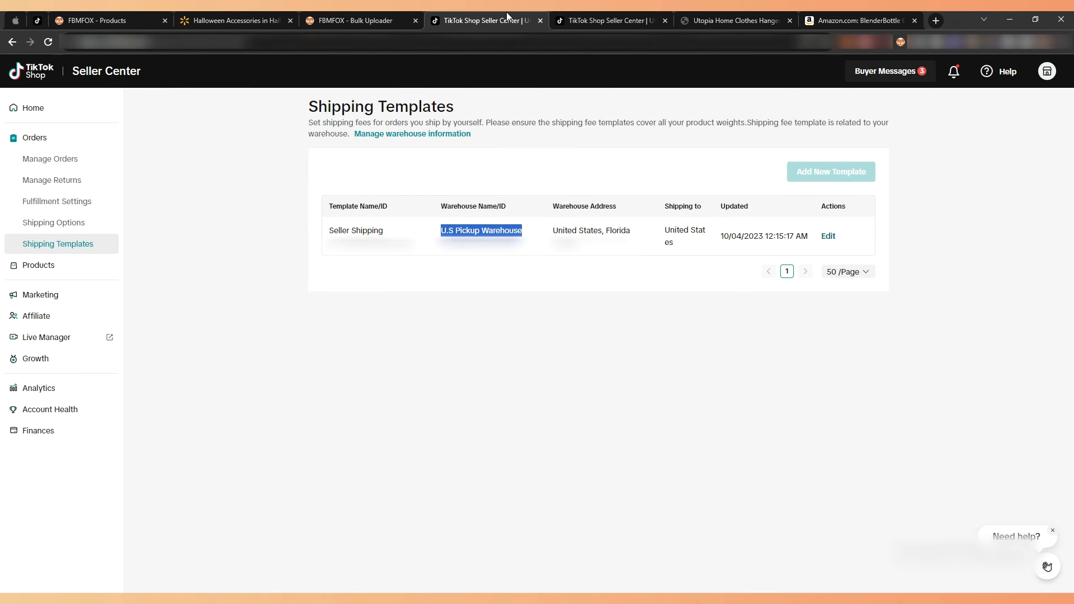
pyautogui.click(63, 110)
pyautogui.moveTo(477, 16); pyautogui.dragTo(266, 16)
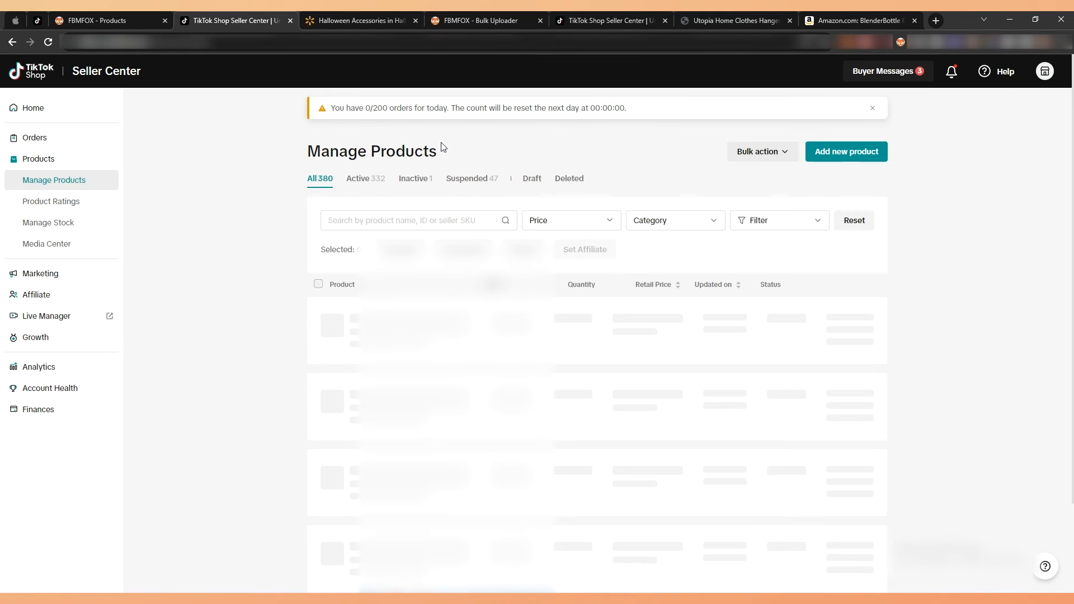
pyautogui.scroll(-1, 414, 185)
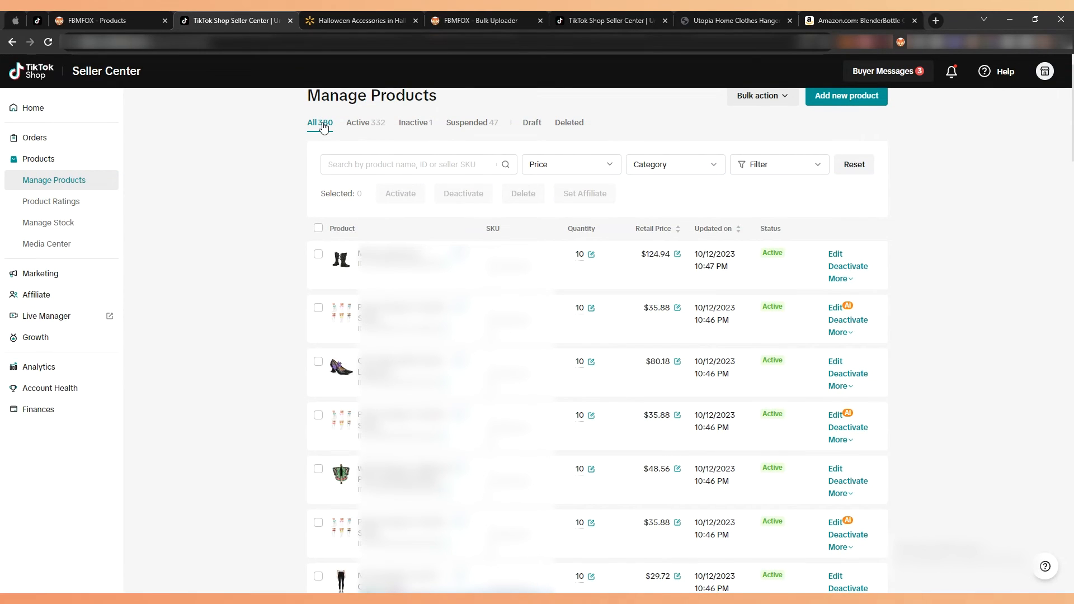
# Compare the product lists in FBMFOX and TikTok Shop Seller Center, then return to Walmart's Halloween Accessories page.
pyautogui.click(133, 12)
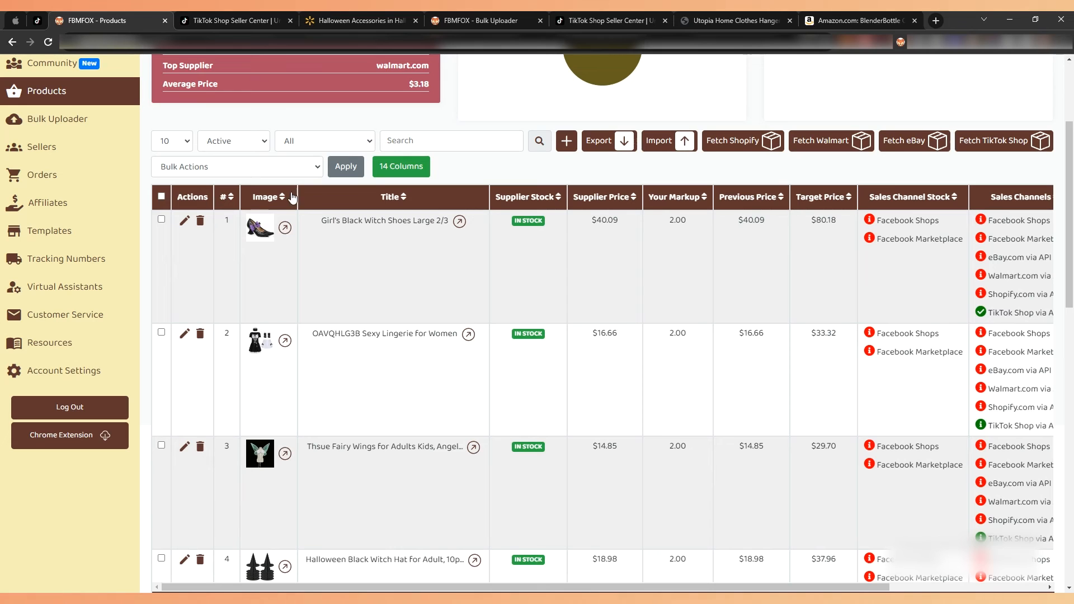
pyautogui.click(118, 87)
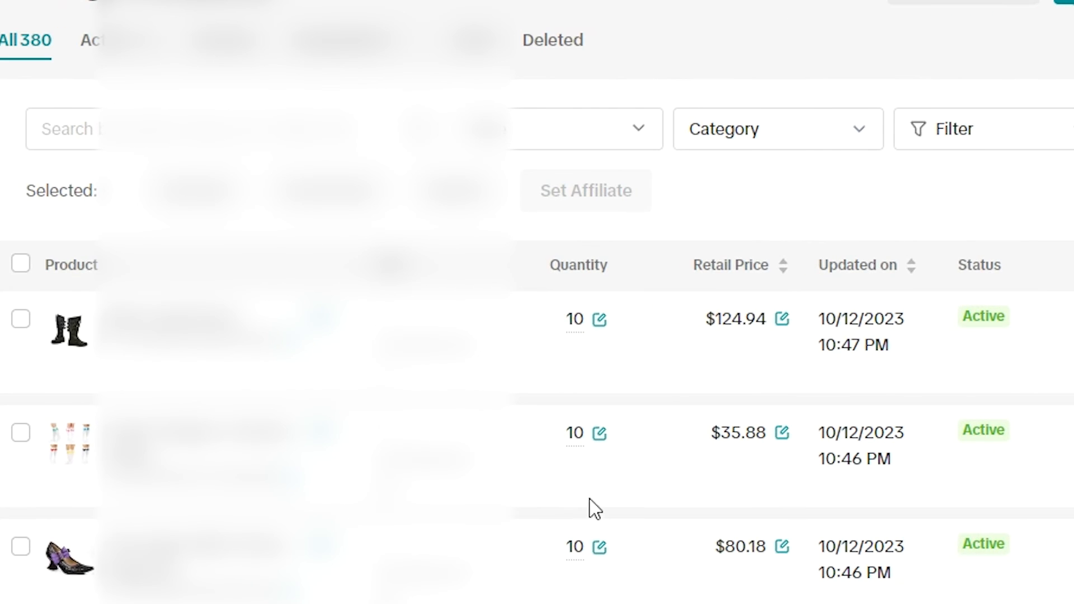
pyautogui.scroll(-2, 1055, 307)
pyautogui.scroll(-4, 776, 329)
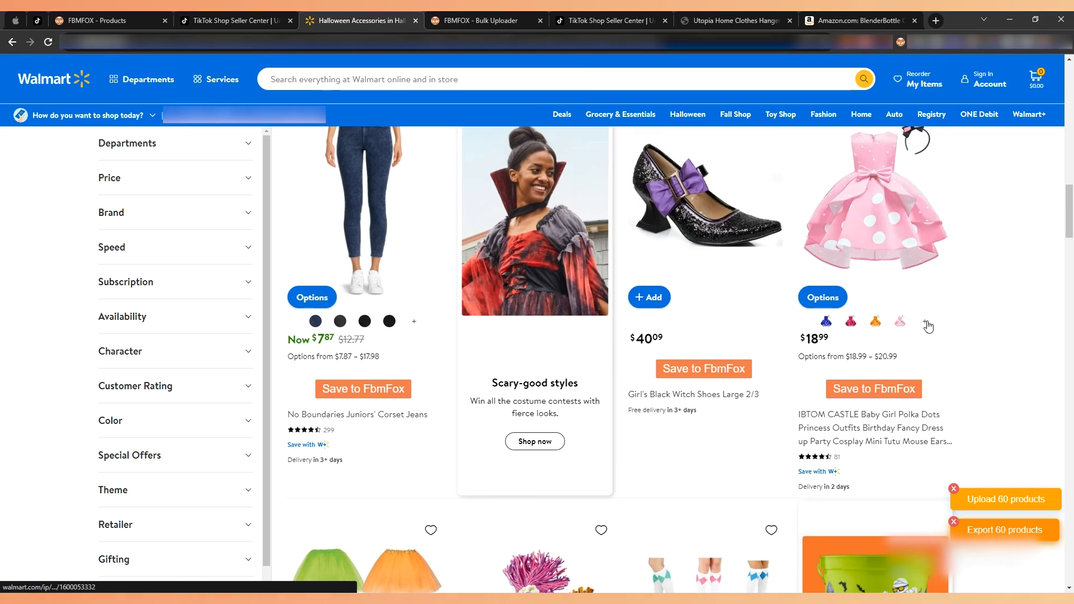
pyautogui.scroll(12, 928, 326)
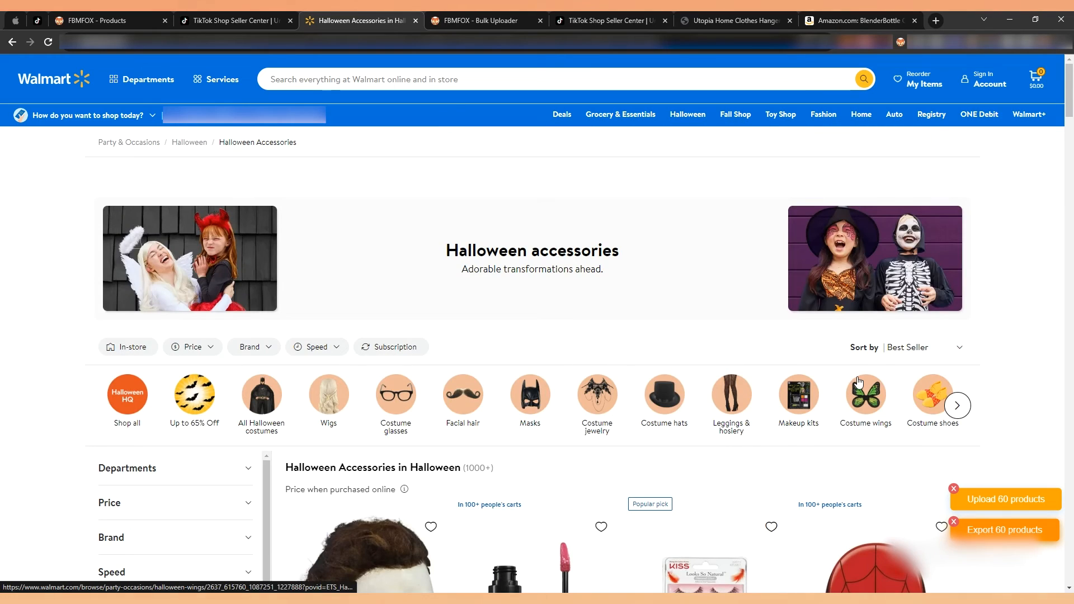
# Browse the Halloween accessories listed on Walmart and switch to Manage Products in TikTok Shop Seller Center.
pyautogui.scroll(-12, 974, 362)
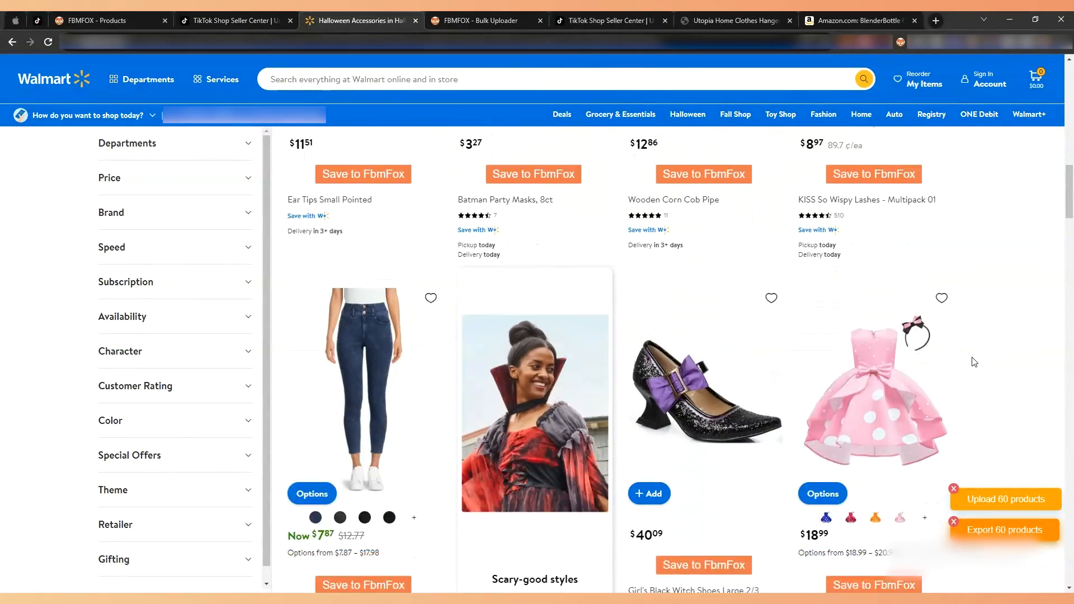
pyautogui.scroll(-15, 973, 362)
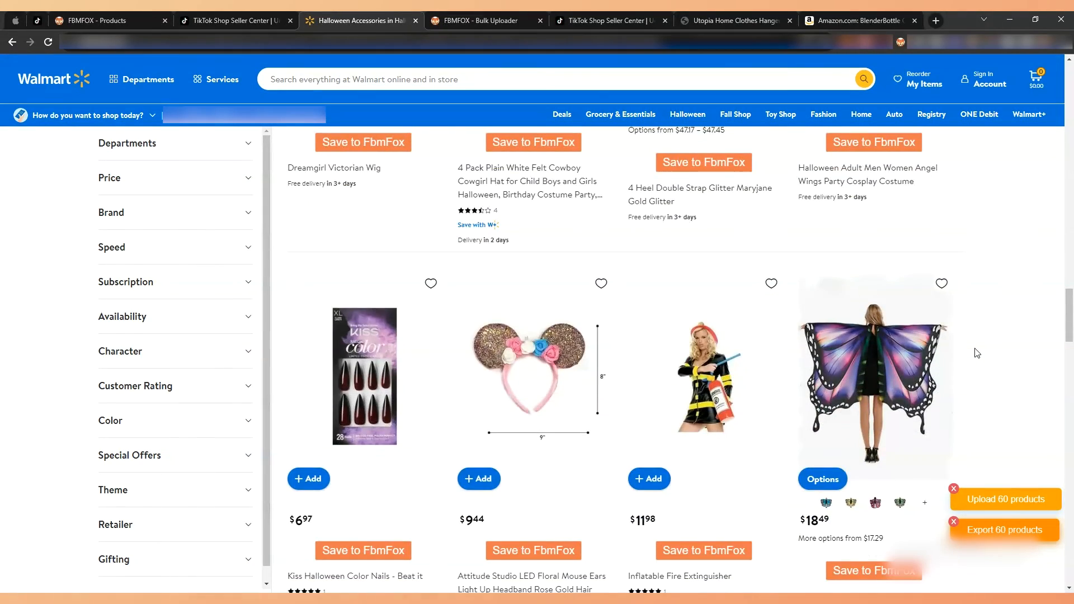
pyautogui.scroll(-9, 976, 353)
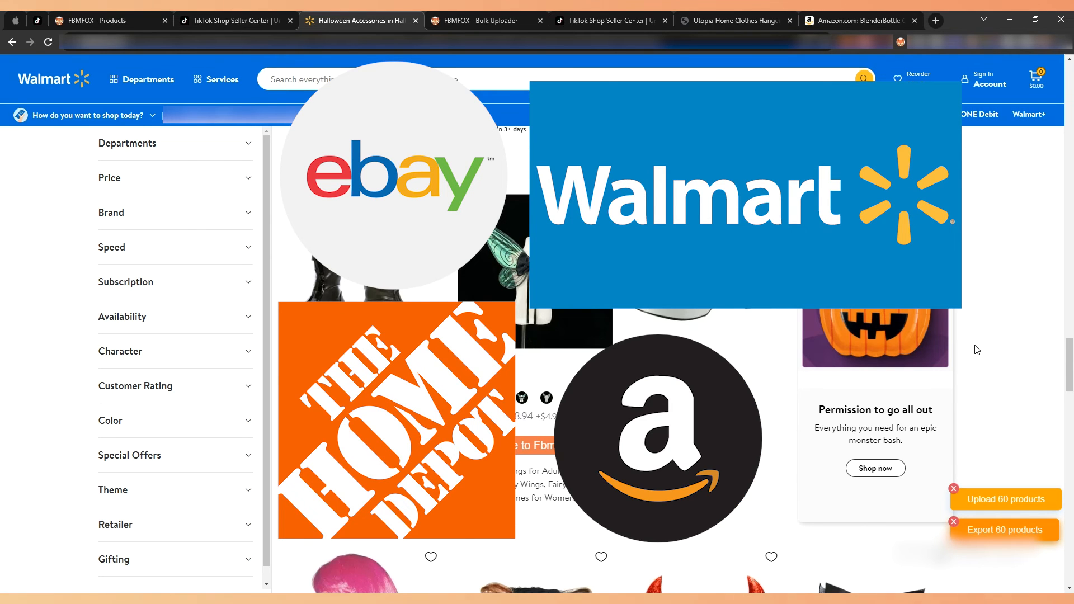
pyautogui.scroll(-1, 977, 350)
pyautogui.click(229, 20)
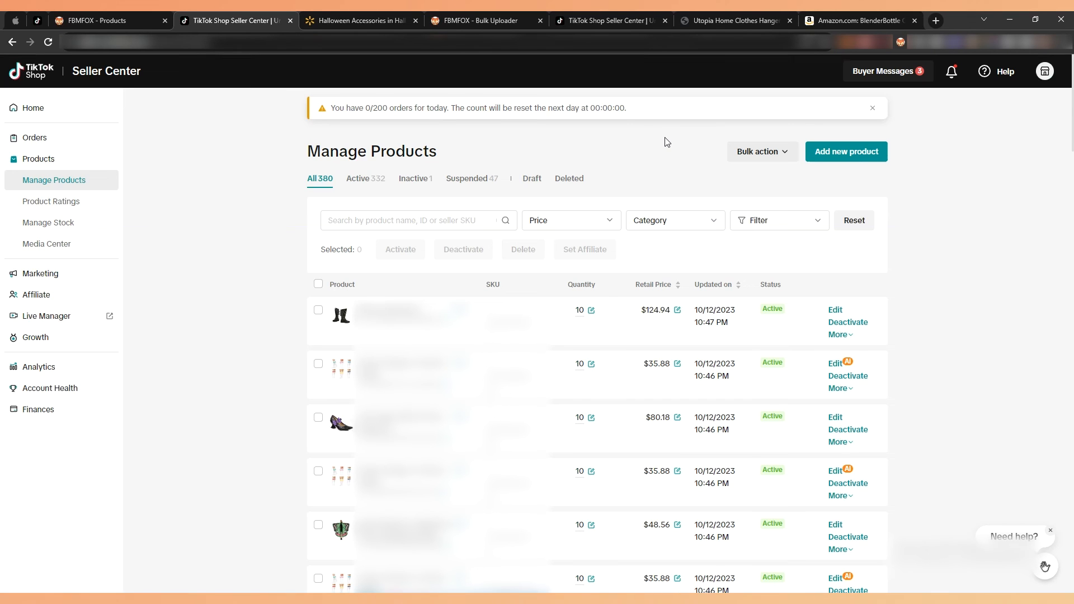
# Switch to FBMFOX Products, view the Create Product form for adding a product by supplier link, and close it.
pyautogui.click(135, 21)
pyautogui.click(567, 308)
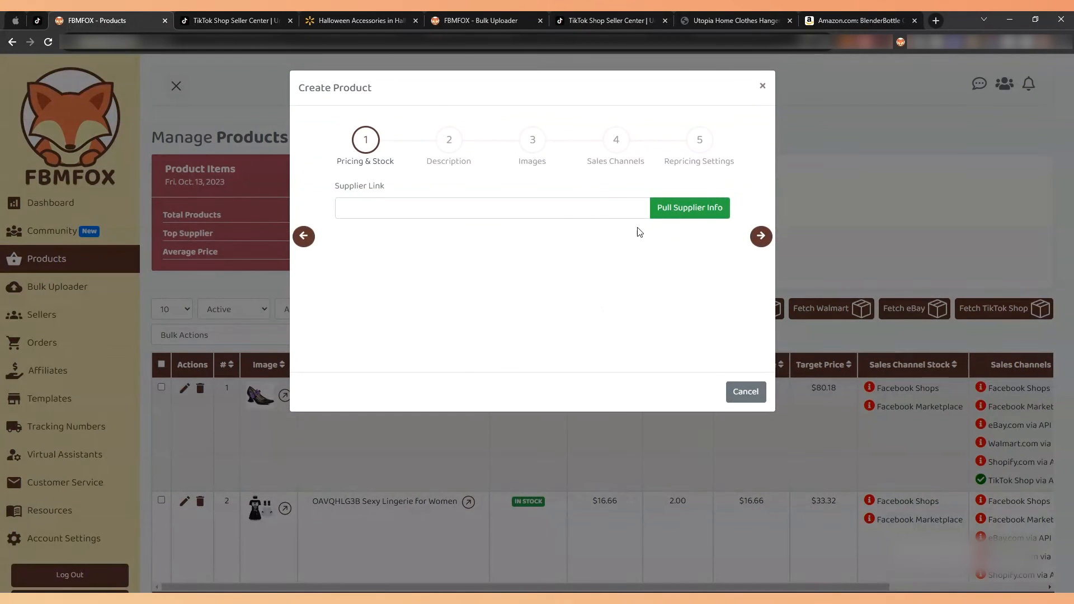
pyautogui.click(762, 86)
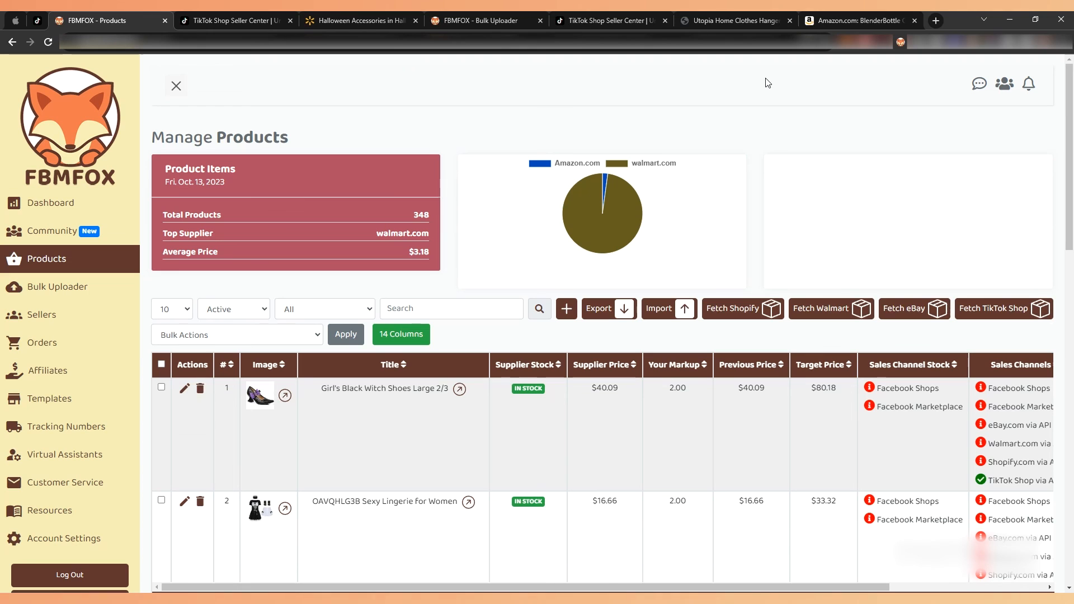
# Check the bulk upload and export options on Walmart's Halloween Accessories page and return to FBMFOX Products.
pyautogui.click(358, 20)
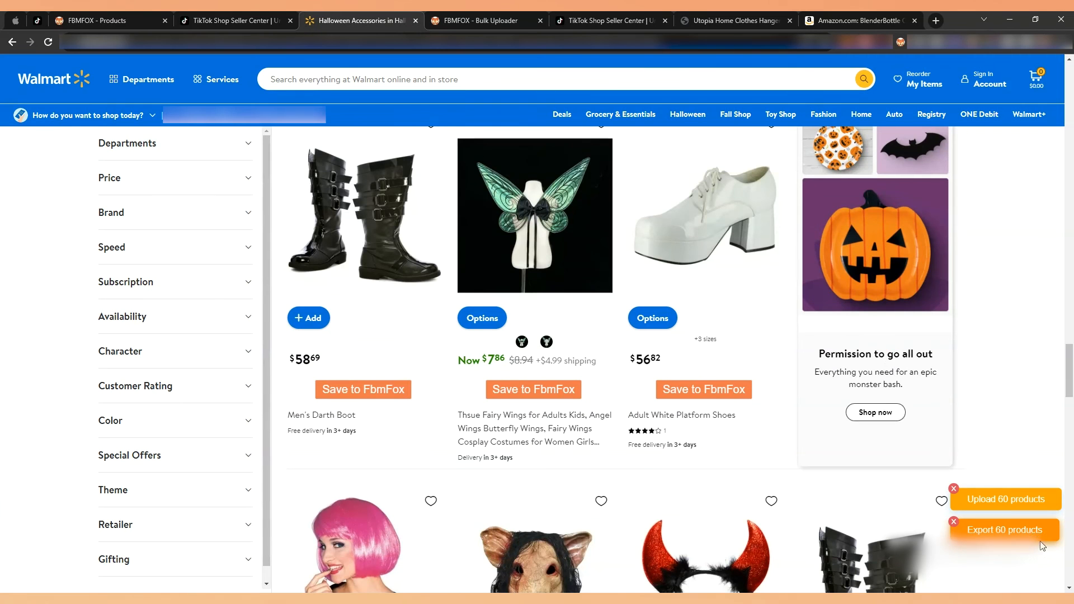
pyautogui.click(231, 17)
pyautogui.click(126, 12)
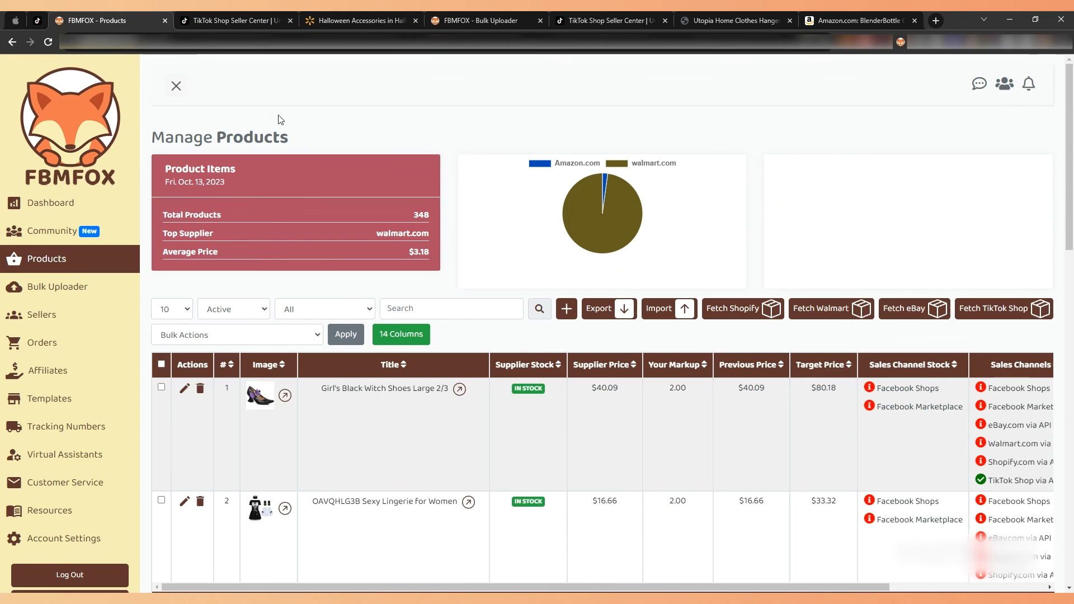